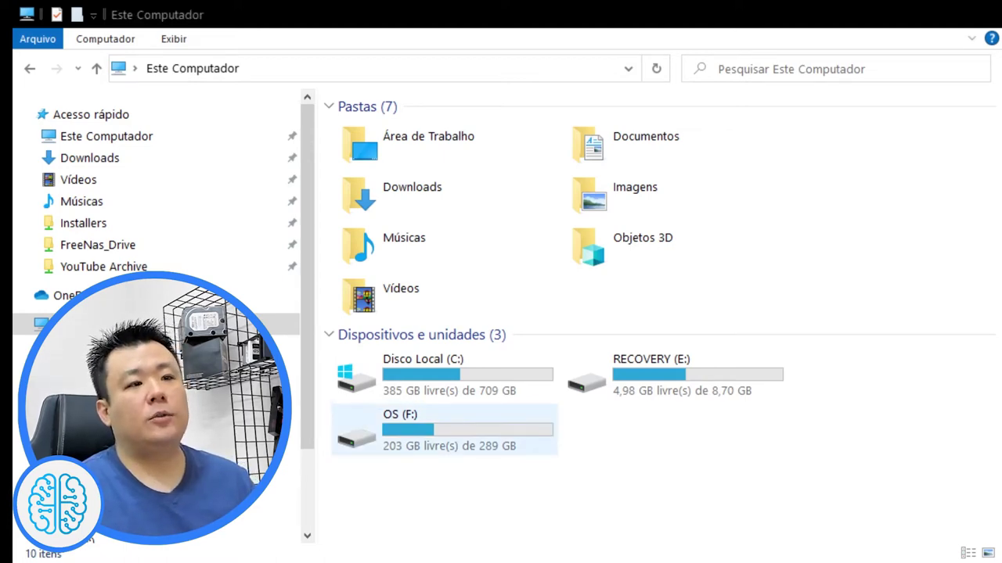
Open the personal user profile folder inside Usuários on the OS (F:) drive.
double_click(490, 451)
click(400, 379)
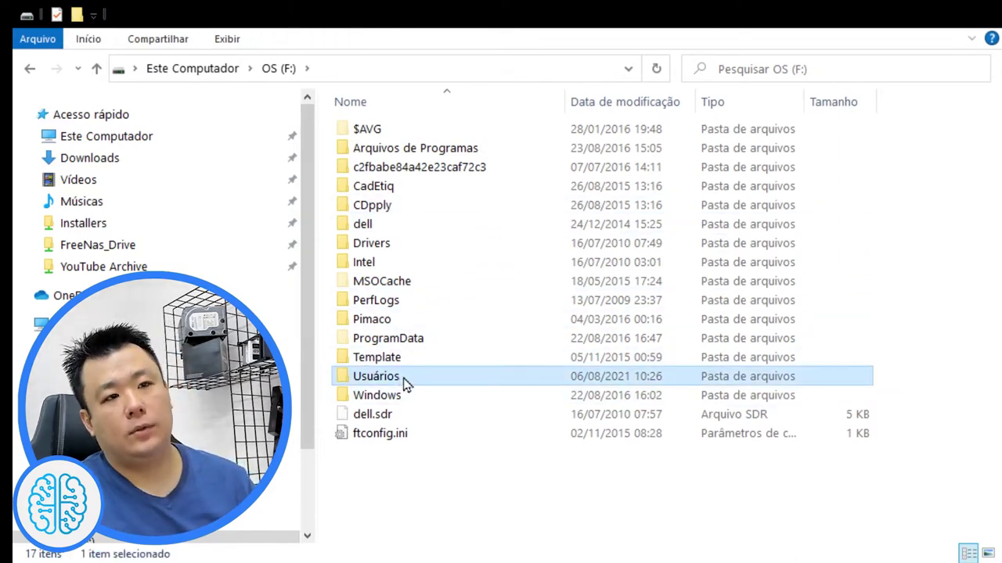
double_click(404, 378)
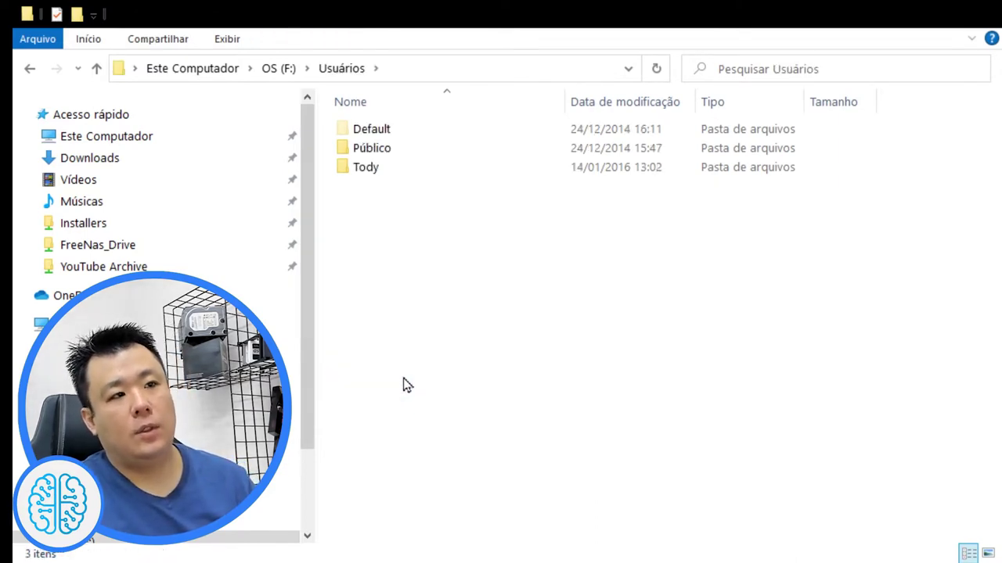
click(397, 173)
click(425, 153)
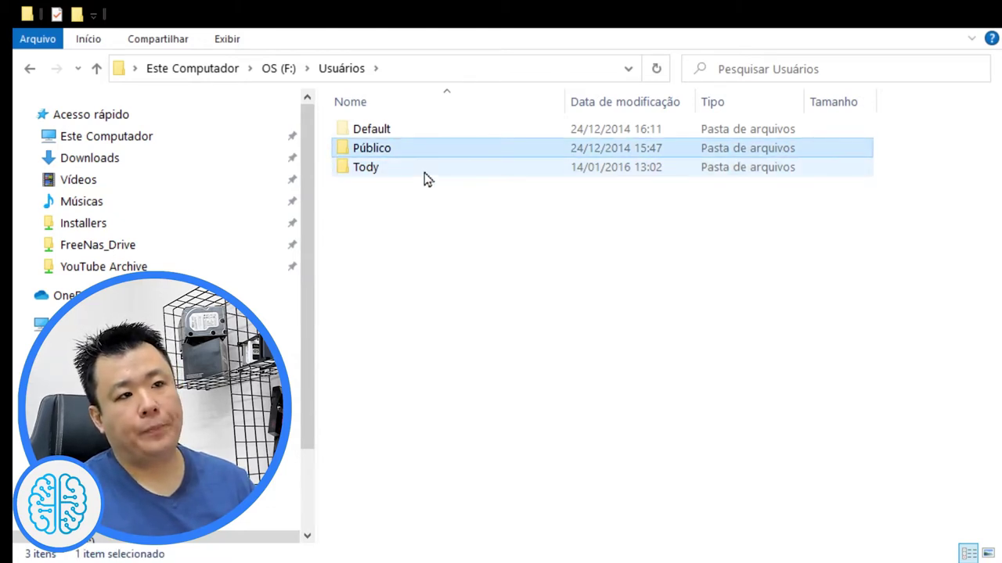
click(424, 172)
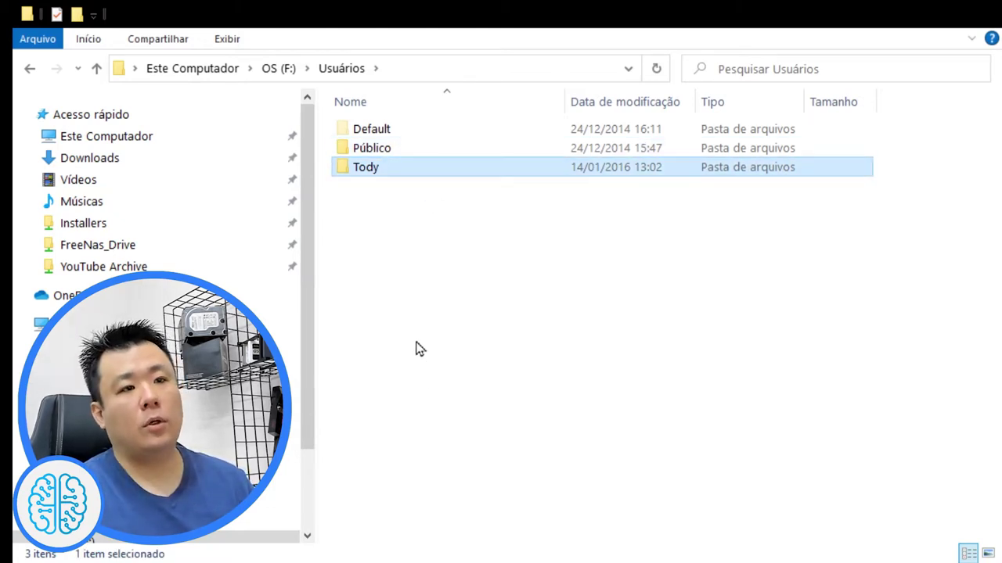
double_click(446, 172)
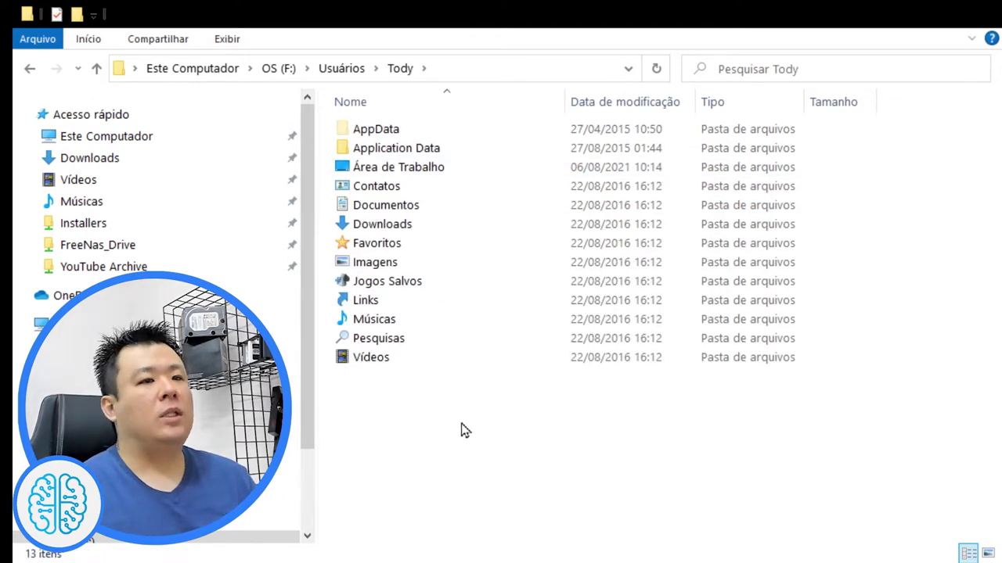
Check the contents of the profile's Área de Trabalho, Imagens and Vídeos folders, returning to the profile folder after each.
click(417, 171)
double_click(417, 171)
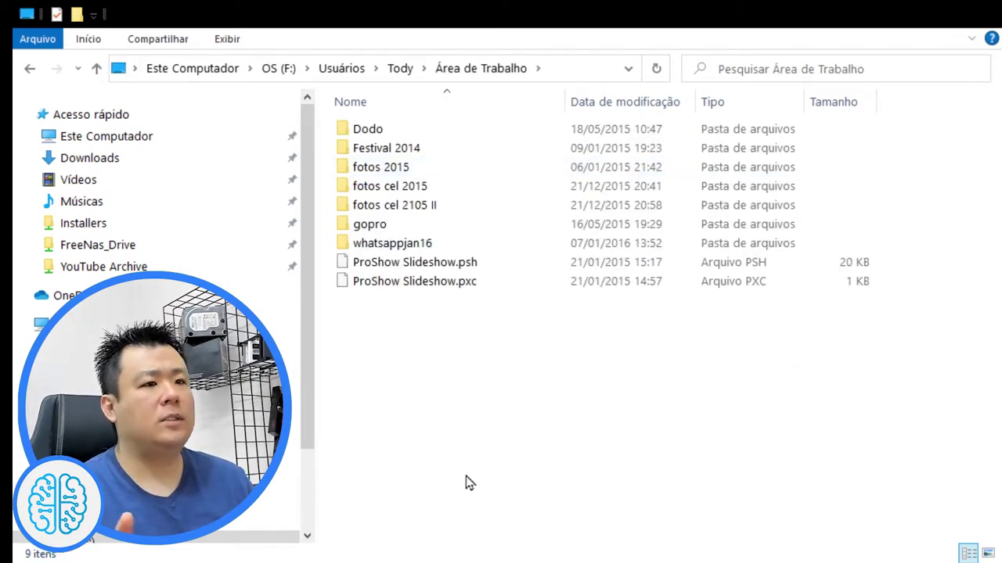
key(BackSpace)
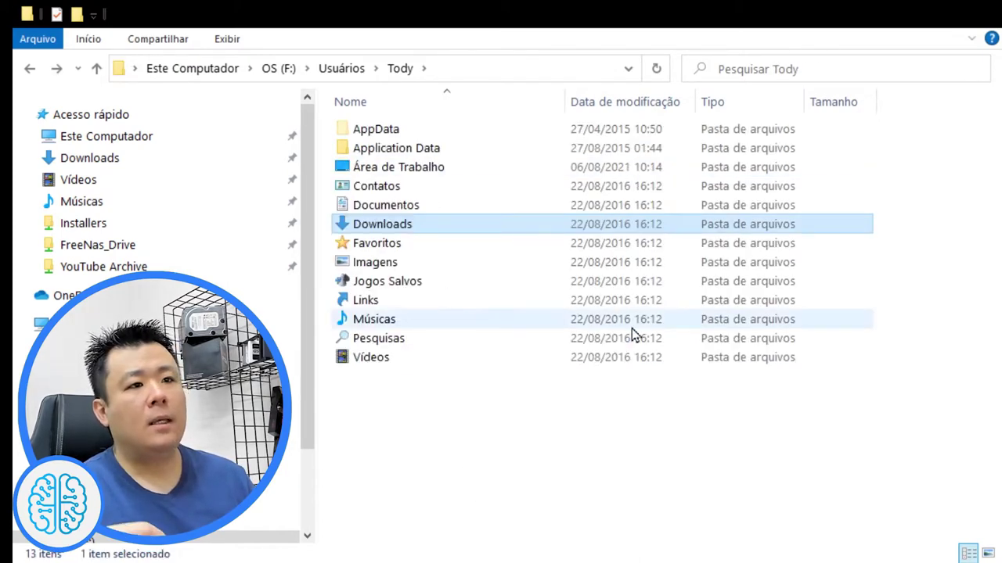
double_click(399, 268)
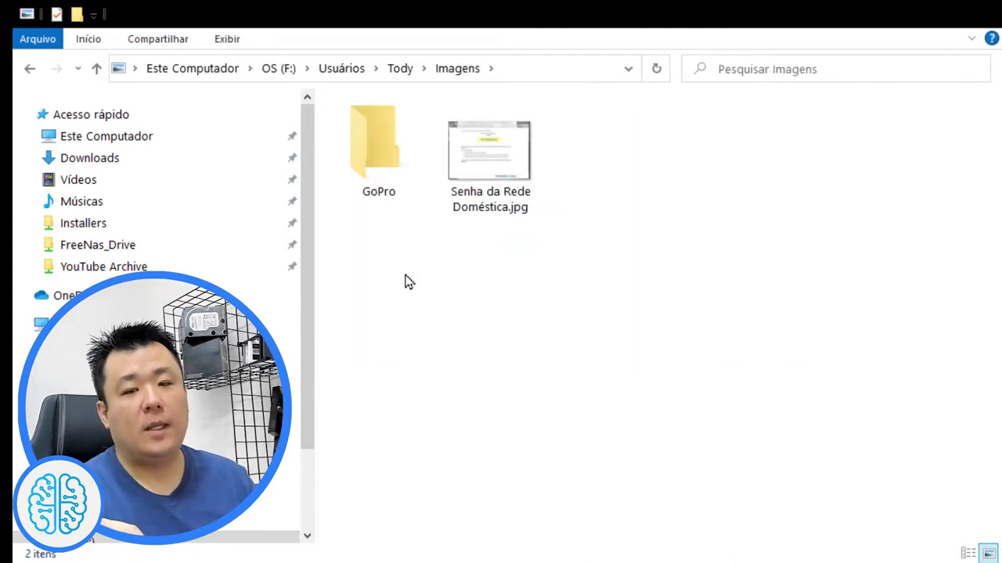
key(alt+Left)
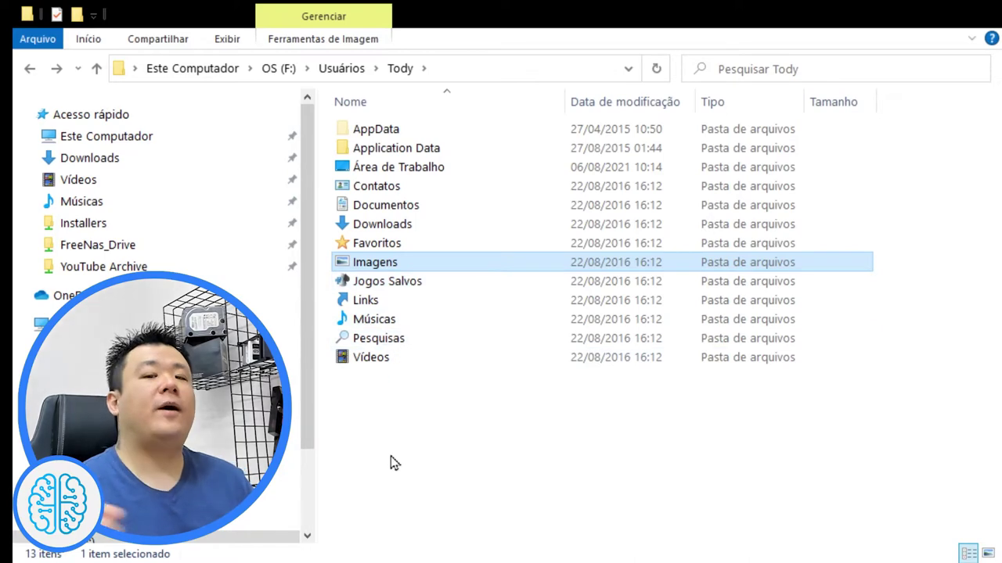
double_click(391, 359)
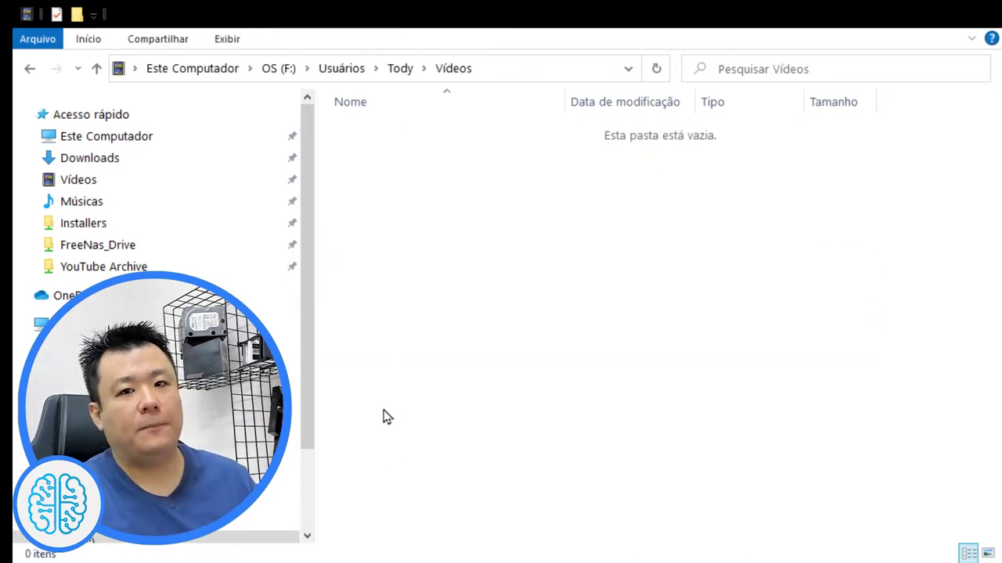
key(alt+Left)
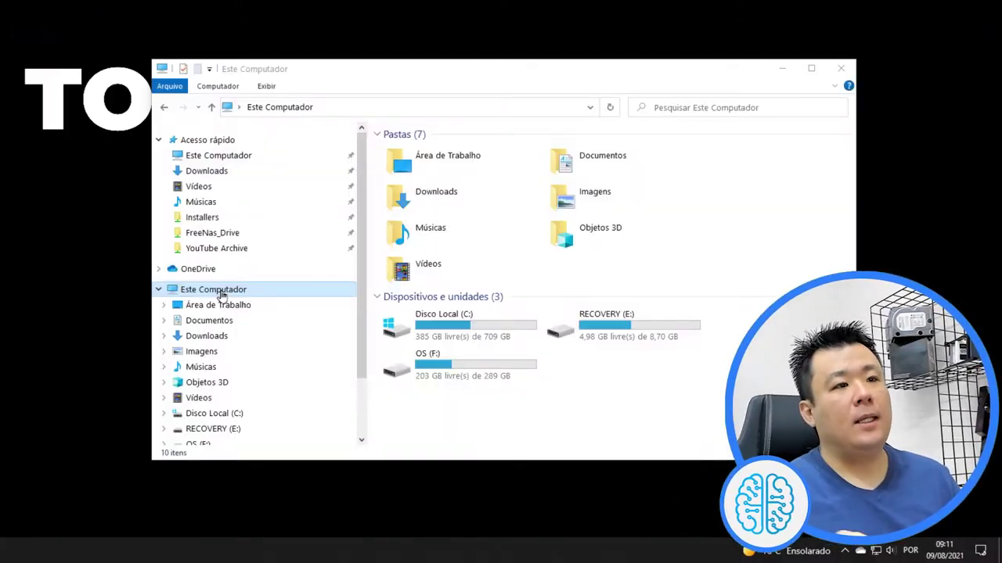
Open the computer management console for Este Computador and show Gerenciamento de disco.
right_click(223, 290)
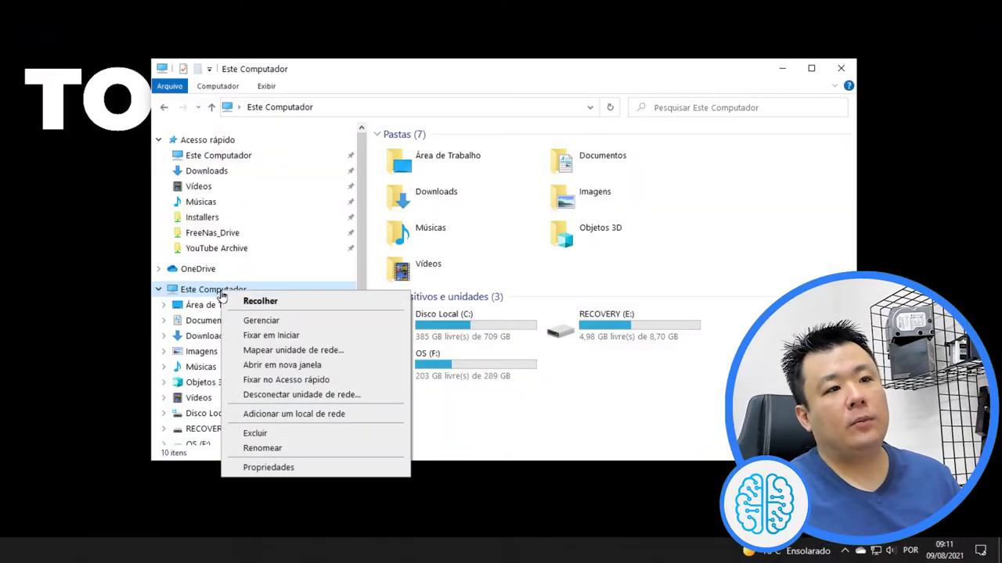
click(291, 324)
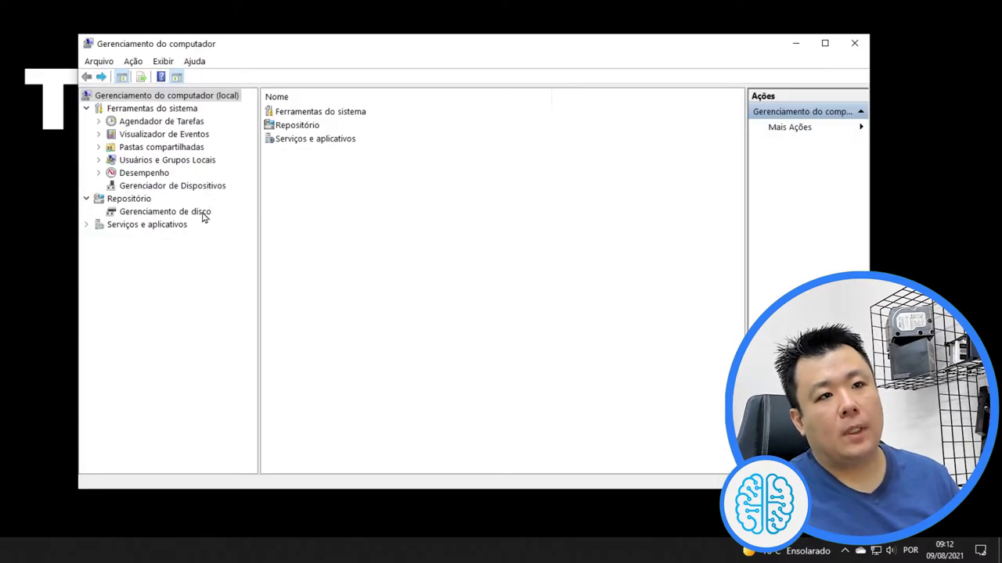
click(202, 214)
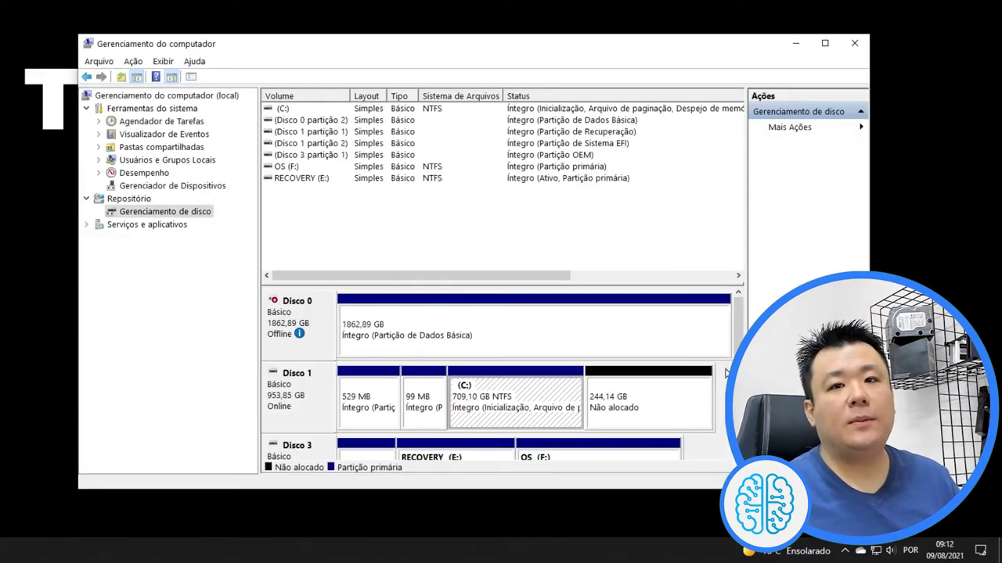
Examine the partitions on Disco 3: the 94 MB OEM partition, RECOVERY (E:) and OS (F:).
scroll(726, 373, down, 1)
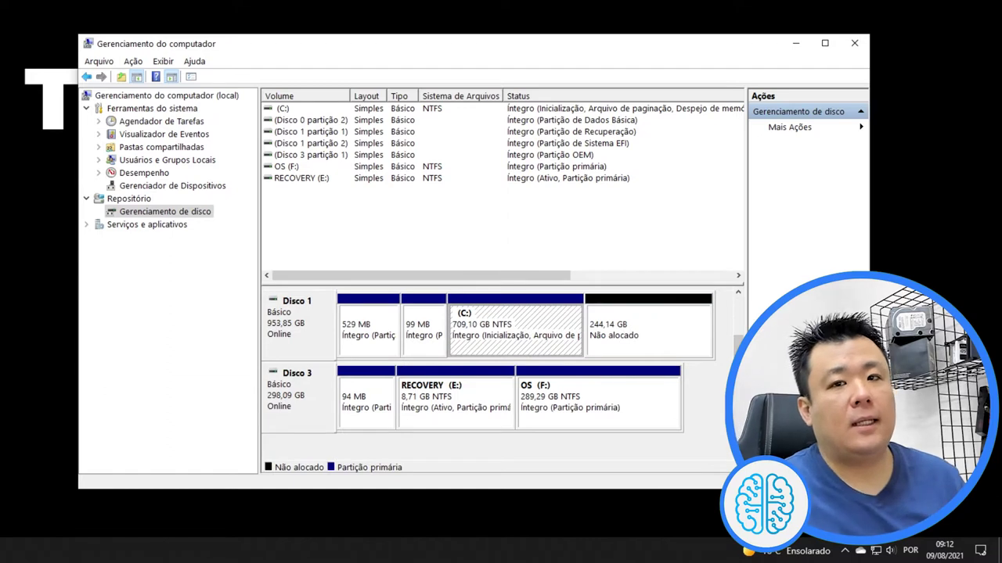
click(374, 417)
click(463, 423)
click(557, 420)
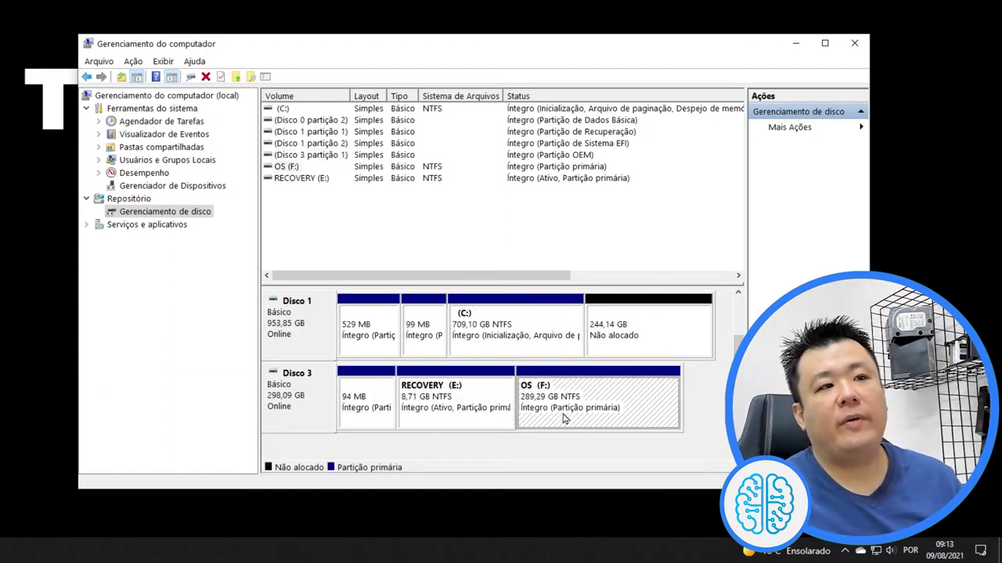
click(374, 409)
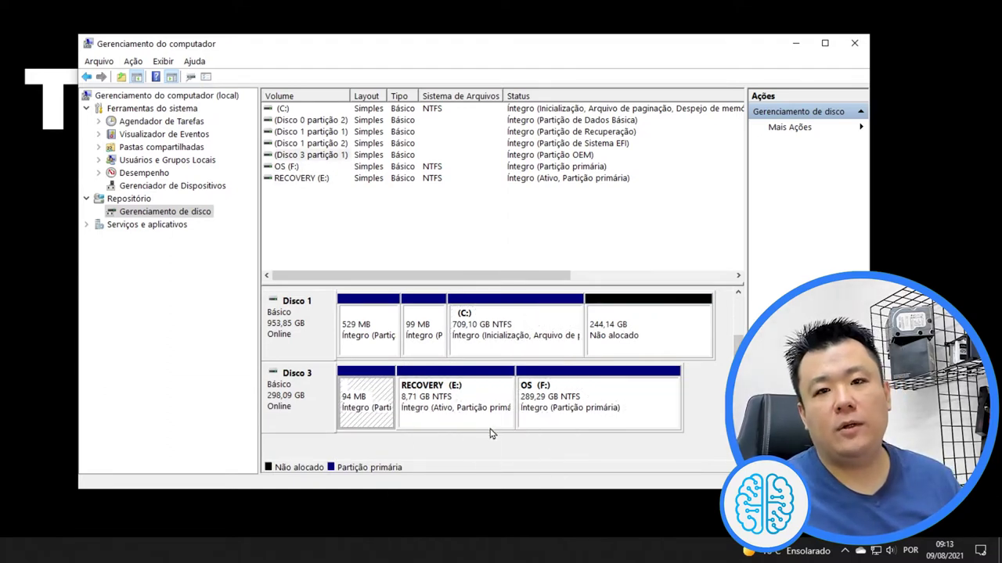
click(491, 422)
click(591, 414)
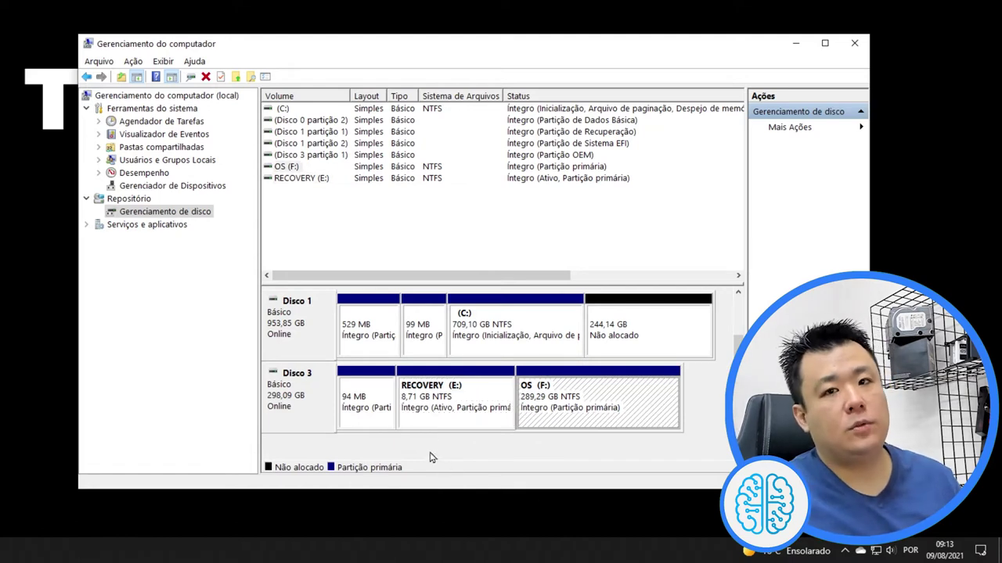
click(358, 409)
Delete the RECOVERY (E:) volume on Disco 3, accepting the loss of its data.
click(464, 409)
right_click(472, 413)
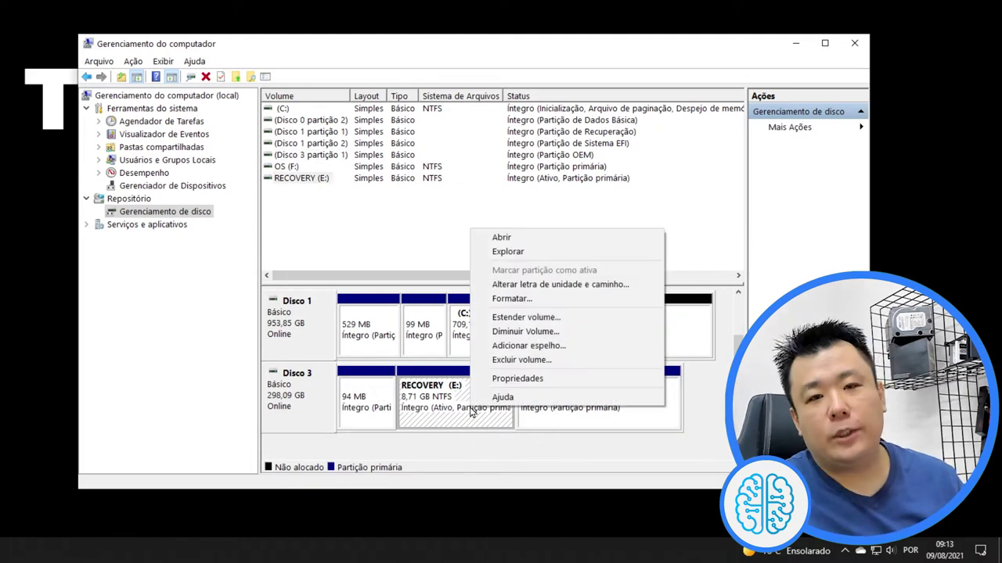
click(516, 360)
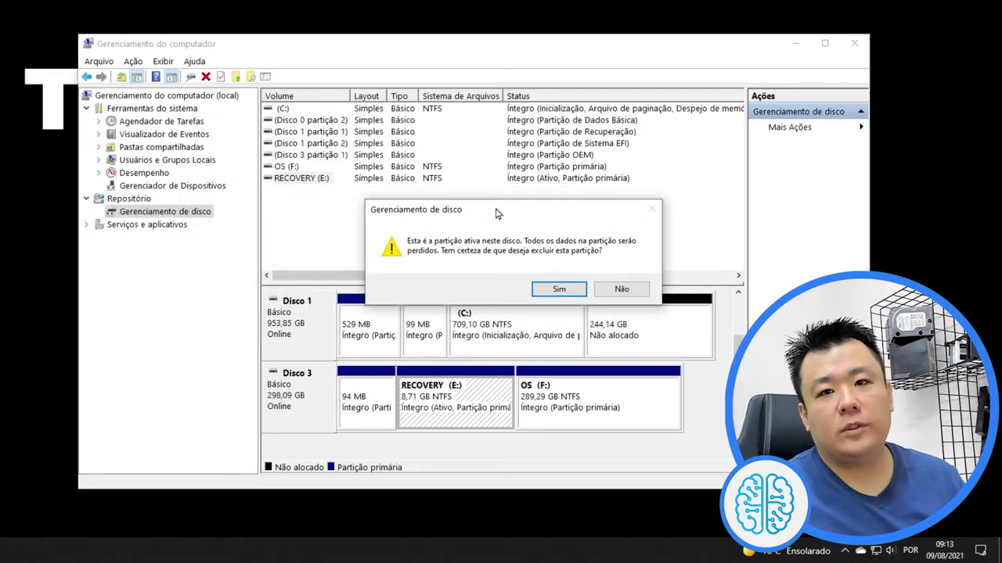
click(558, 289)
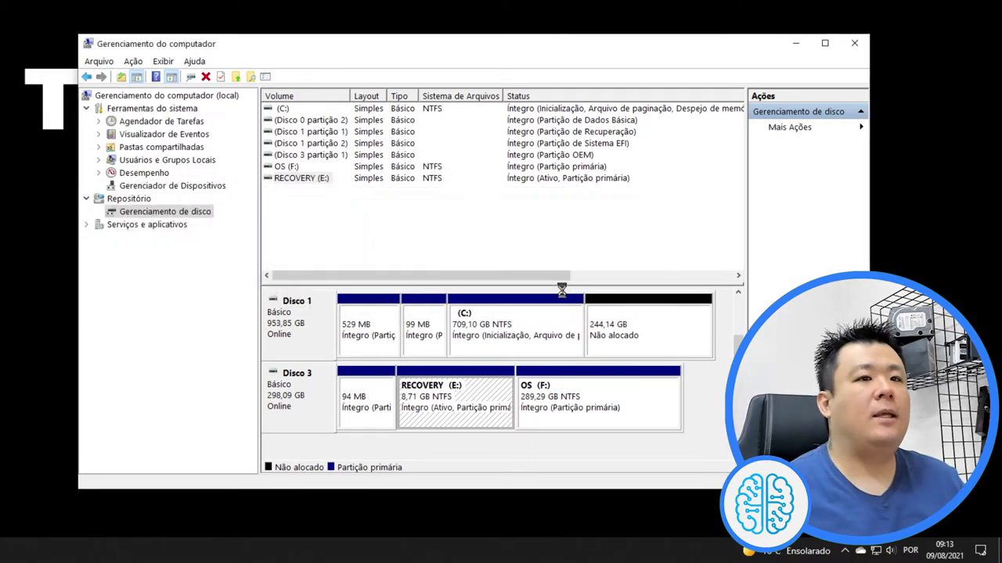
Delete the OS (F:) volume on Disco 3, accepting the loss of its data.
click(595, 407)
right_click(595, 407)
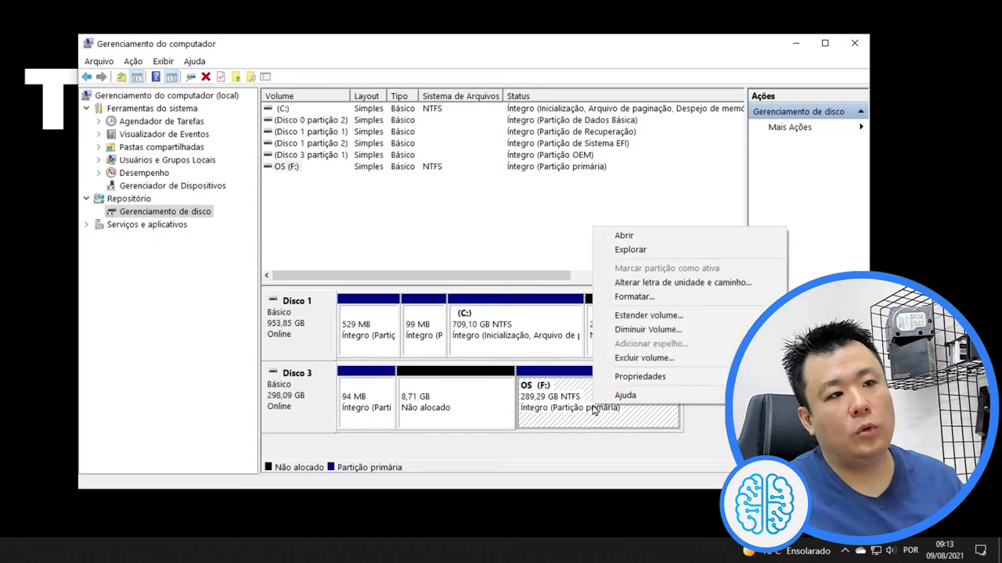
click(620, 359)
drag(109, 142, 530, 223)
click(554, 297)
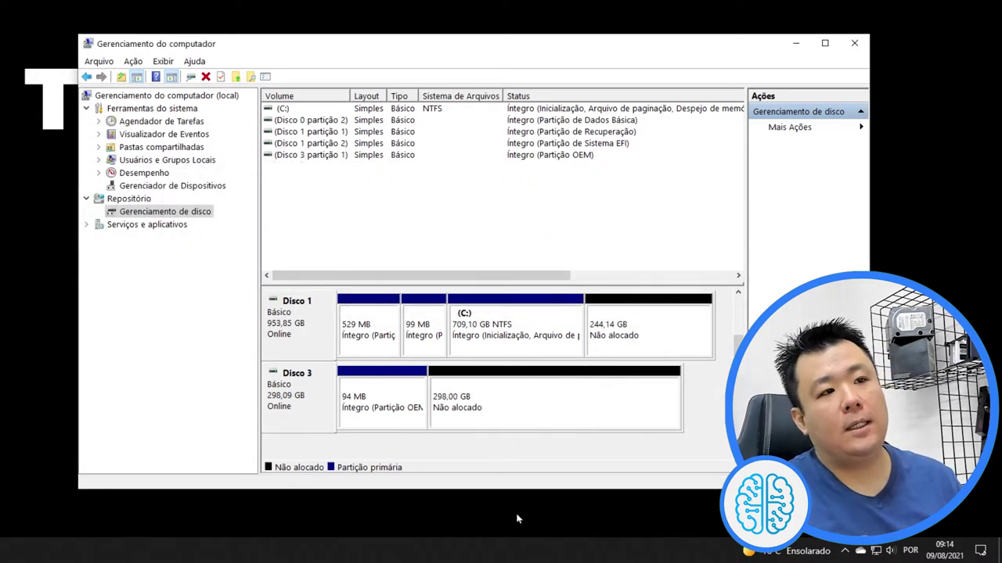
Start a new simple volume in Disco 3's unallocated space, using the full size of 305149 MB.
click(621, 401)
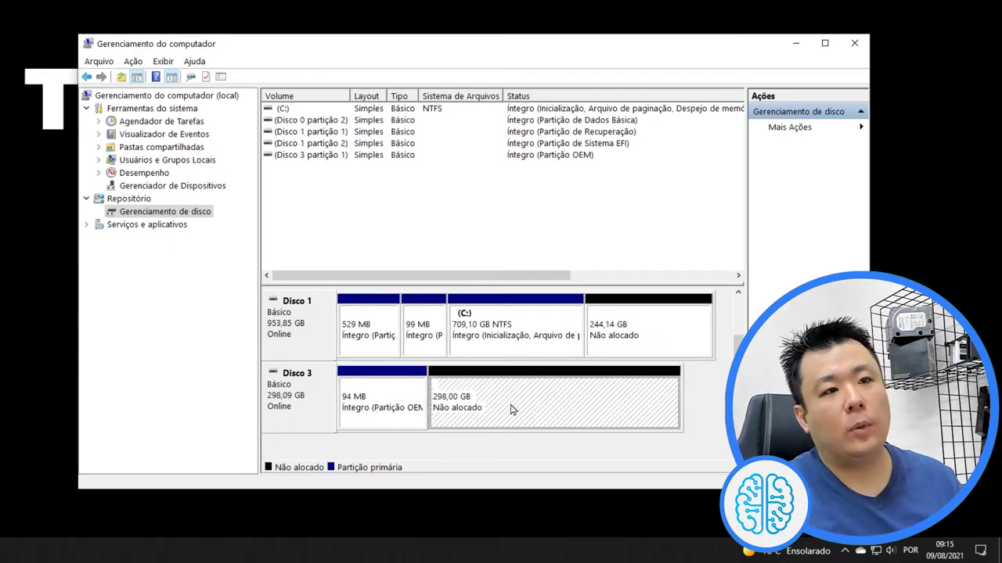
right_click(512, 409)
click(576, 414)
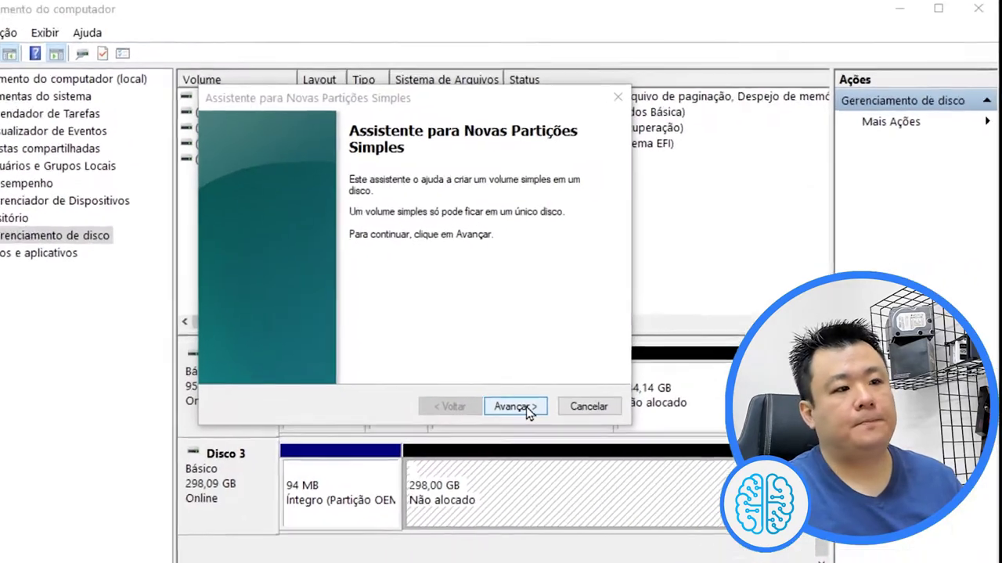
click(515, 339)
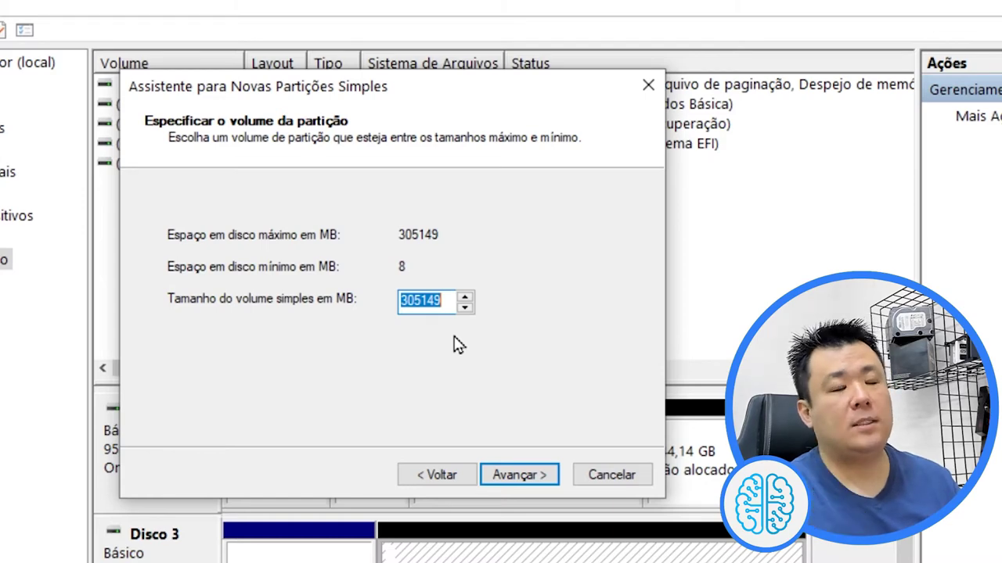
click(541, 490)
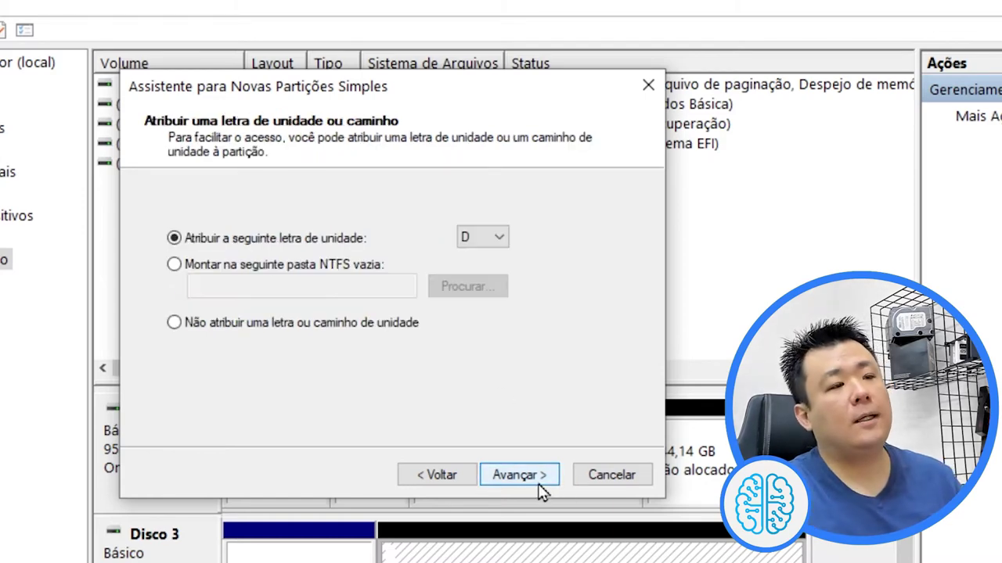
Assign drive letter T to the new volume and continue to its formatting options.
click(497, 237)
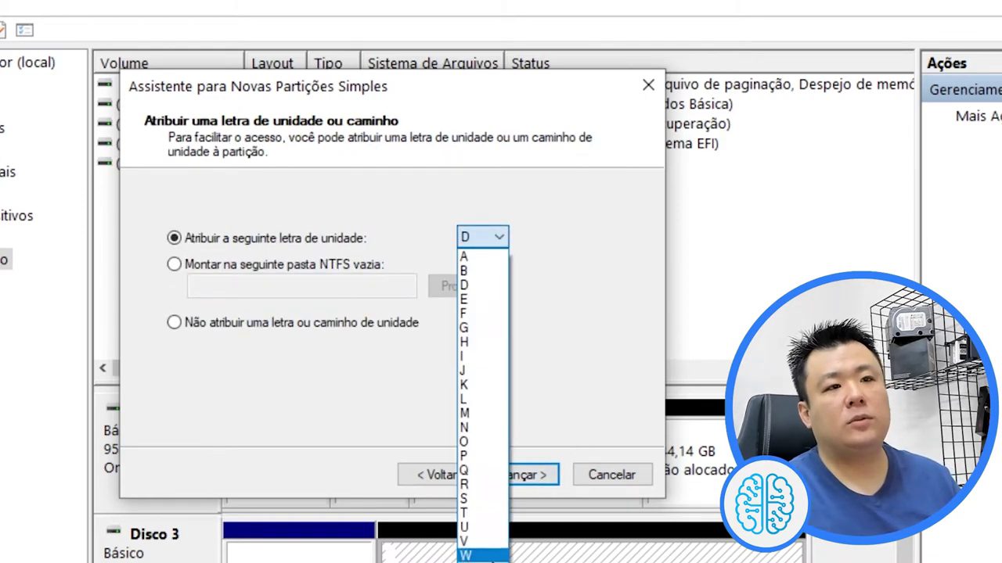
click(479, 514)
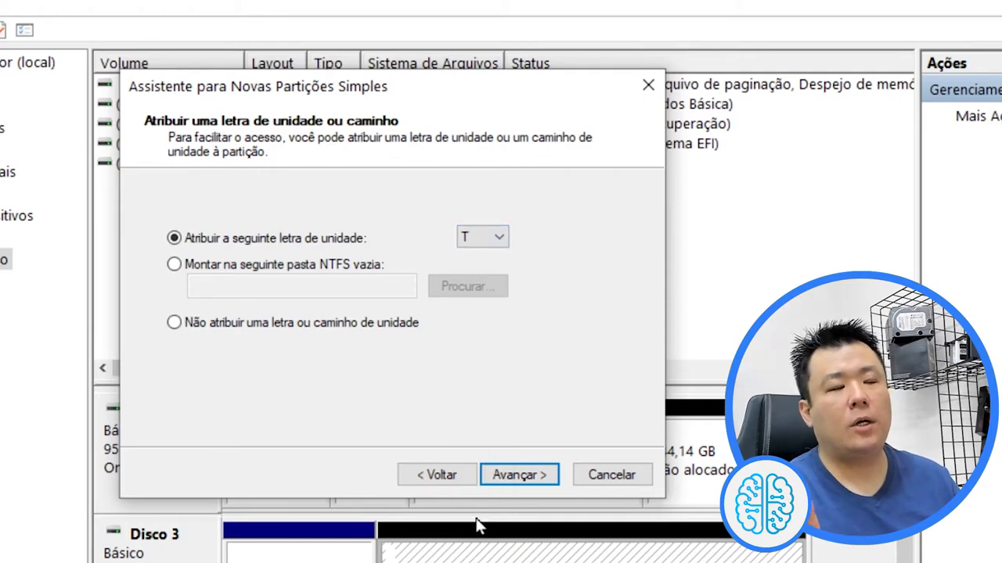
click(532, 486)
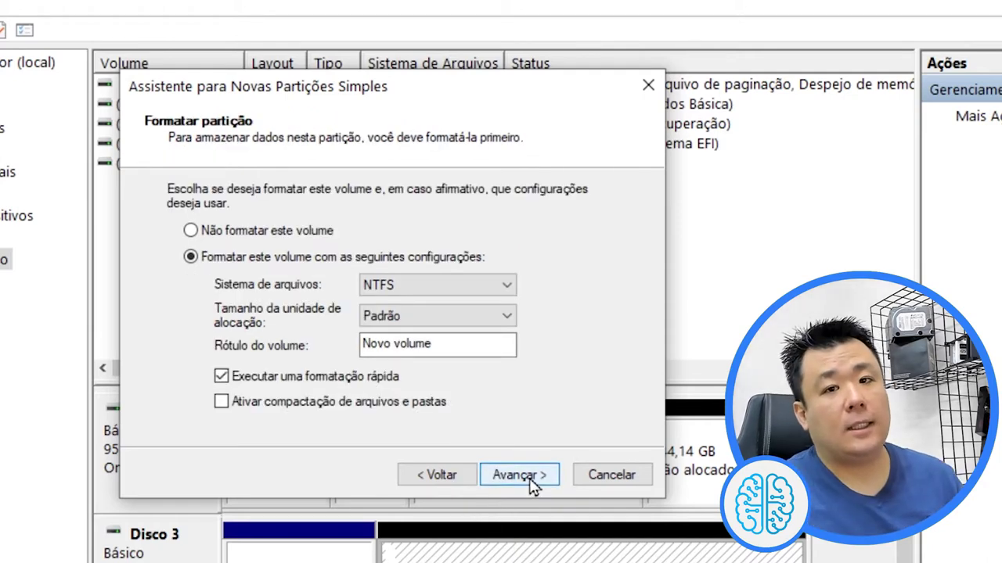
Try exFAT as the new volume's file system, and set it back to NTFS.
click(506, 286)
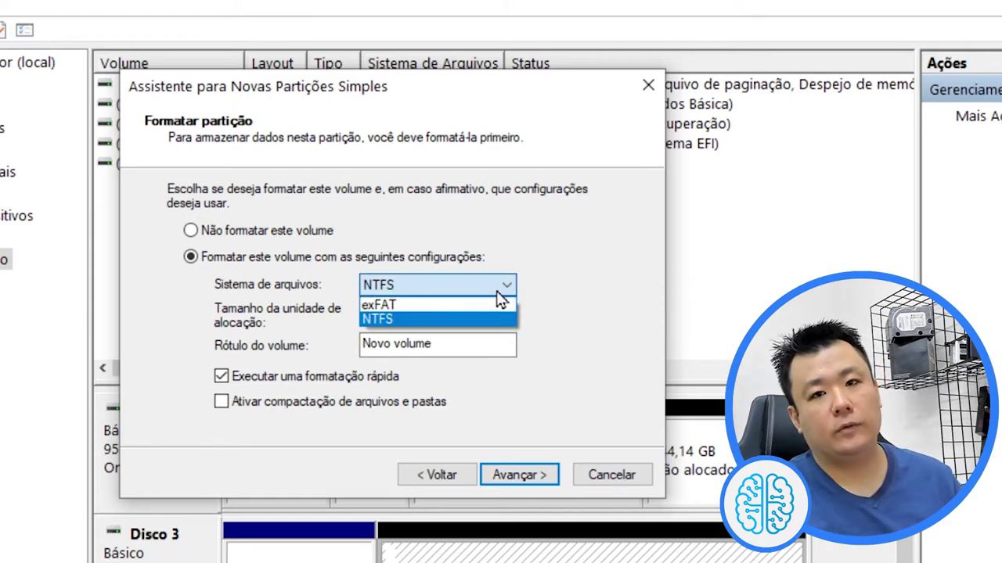
click(454, 307)
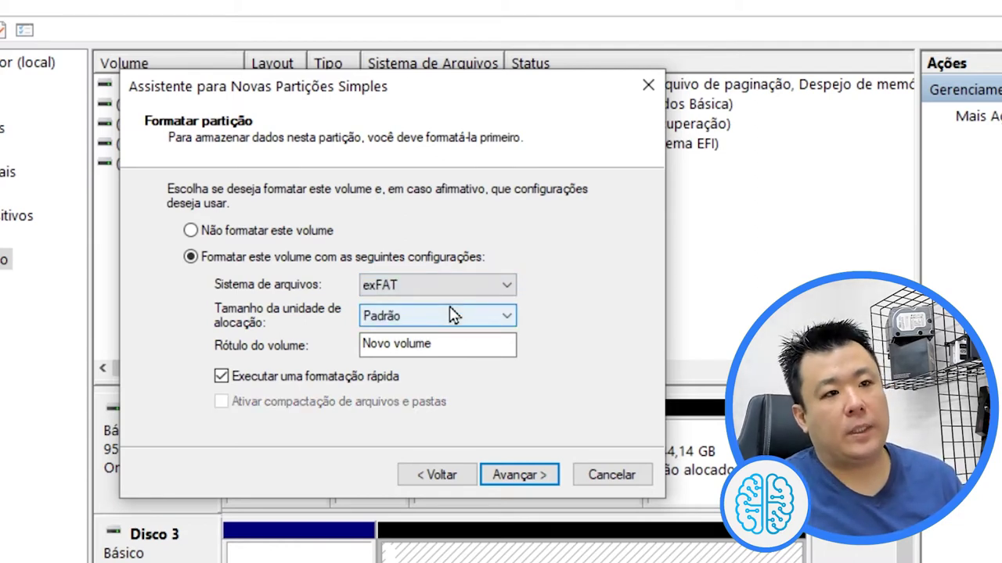
click(439, 288)
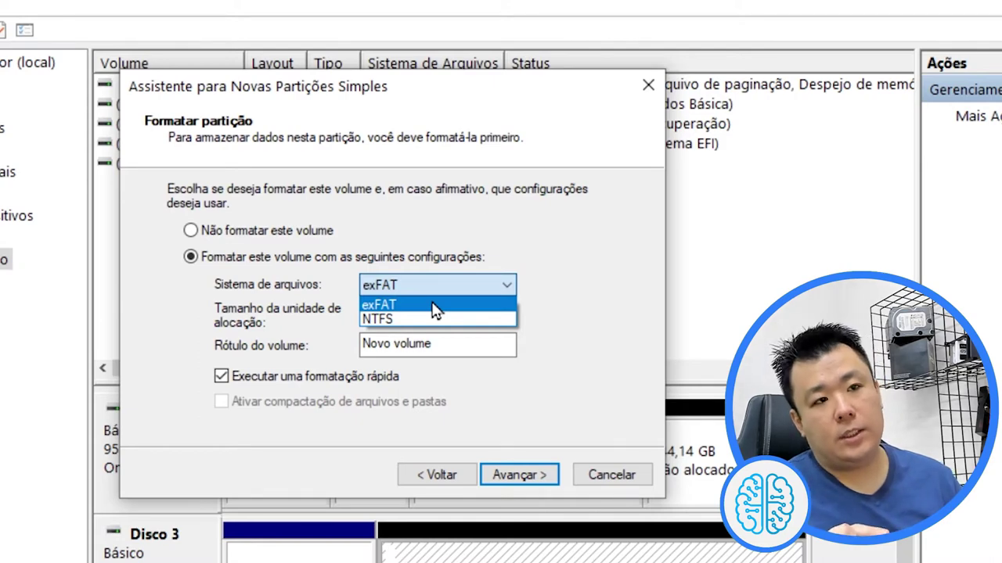
click(489, 319)
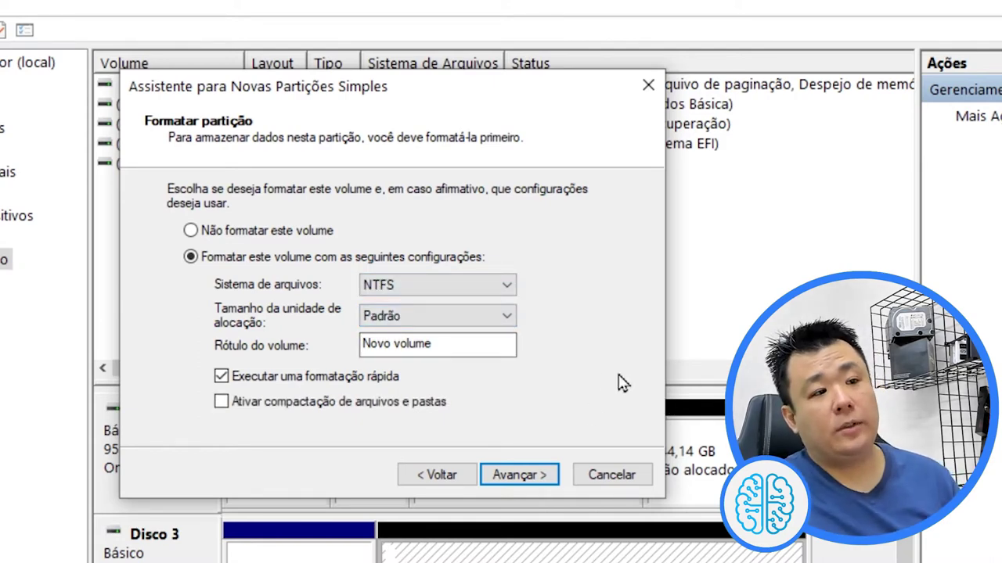
Keep the default allocation unit size and label the new volume WD320GB.
click(458, 322)
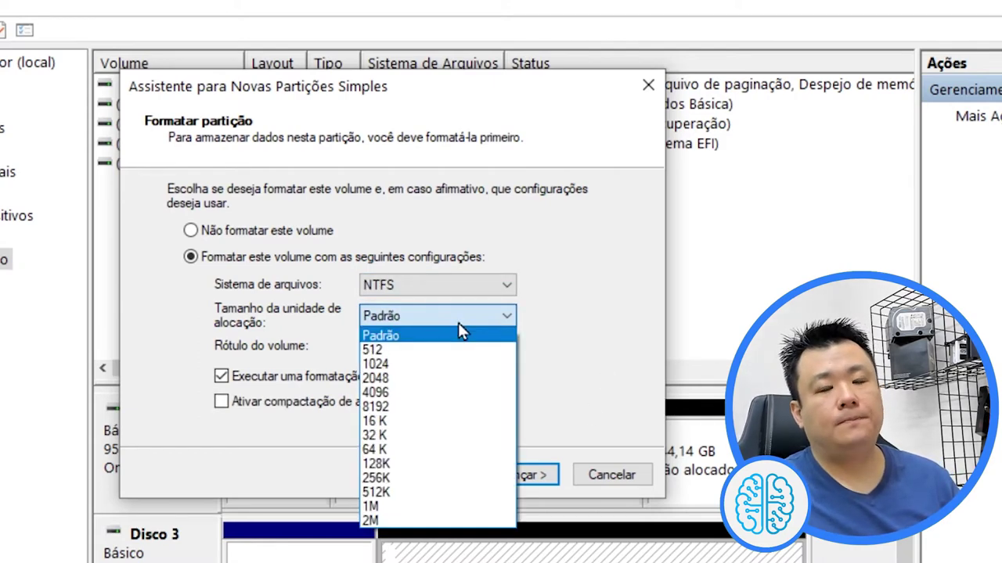
click(458, 335)
click(510, 345)
drag(510, 345, 361, 345)
text(WD)
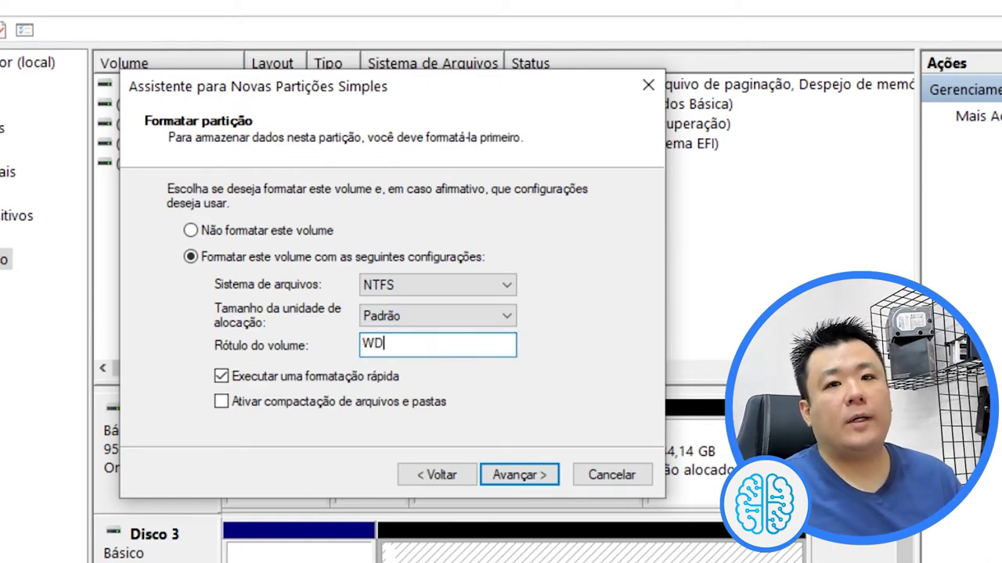
text(320GB)
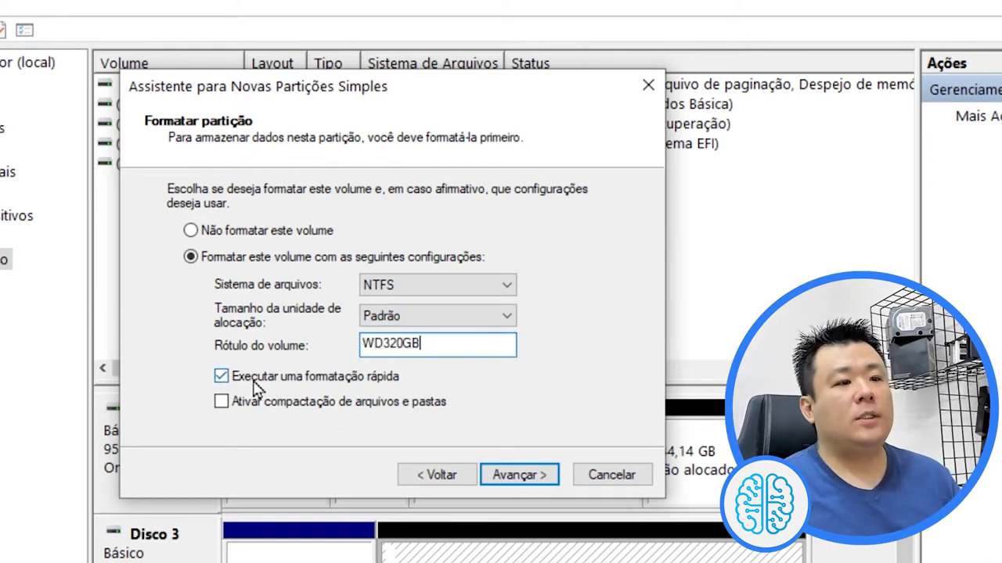
Keep quick formatting enabled, review the chosen settings and complete the creation of the new volume.
click(264, 382)
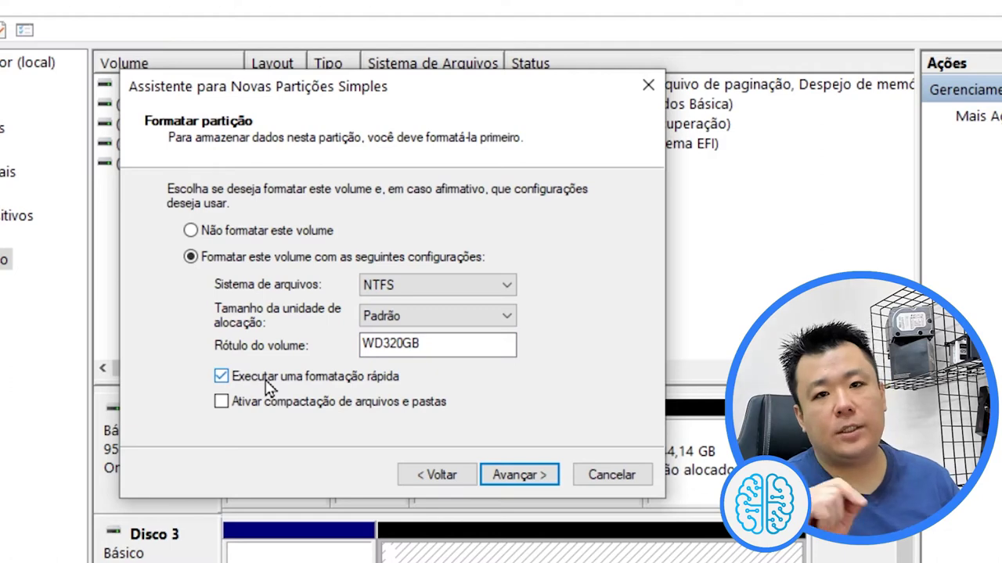
click(527, 472)
scroll(568, 407, down, 1)
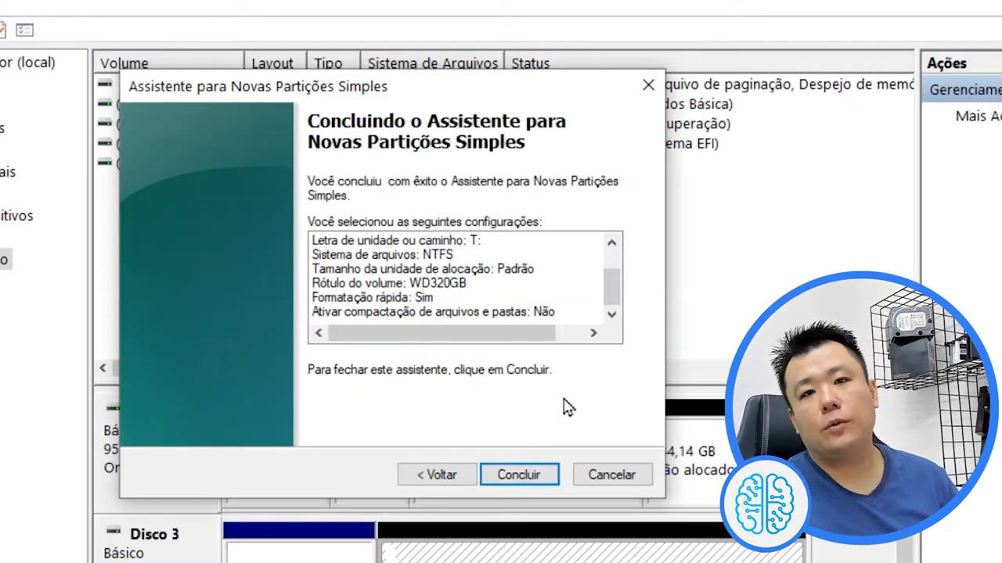
click(516, 476)
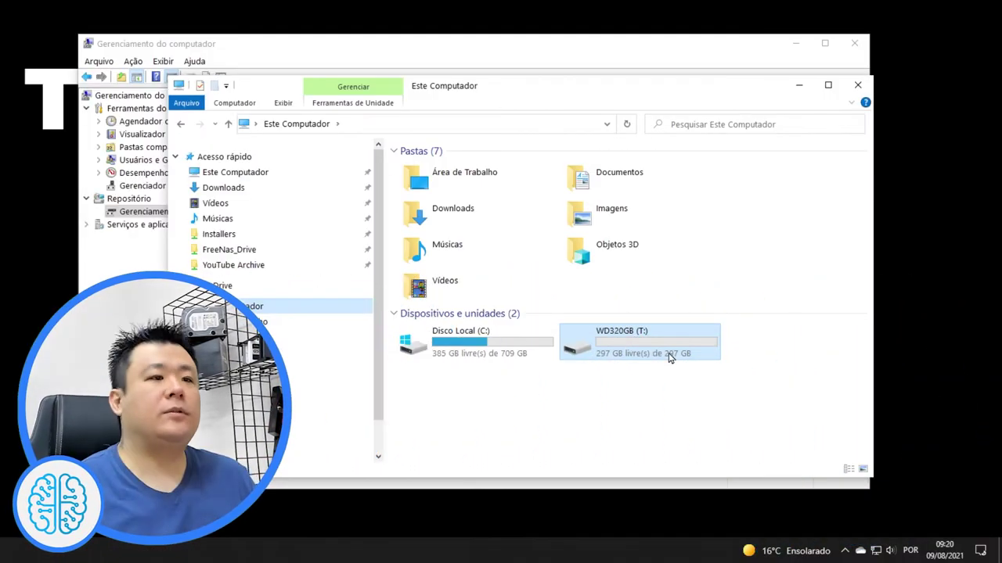
Open the properties of the WD320GB (T:) drive in the file explorer.
right_click(662, 358)
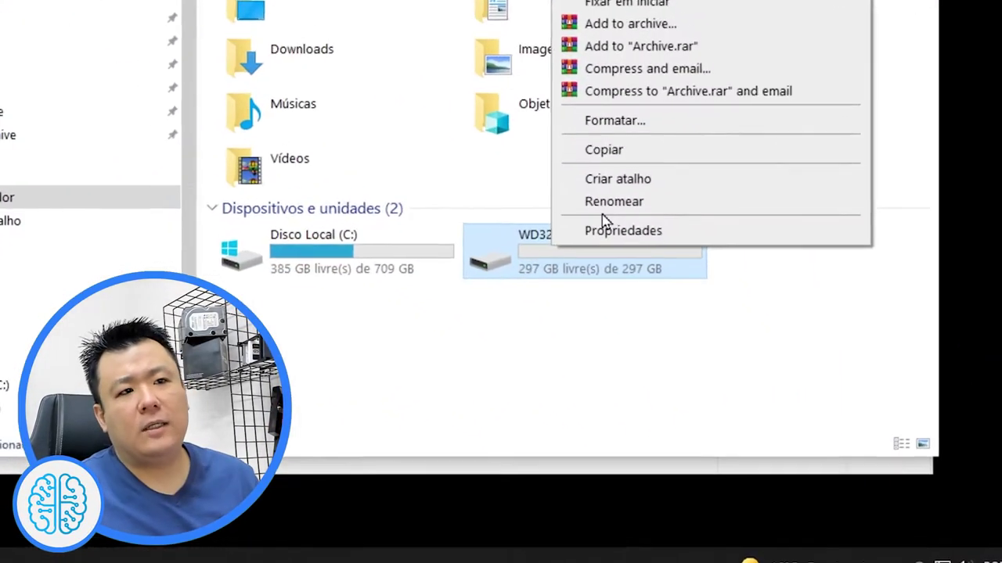
click(650, 332)
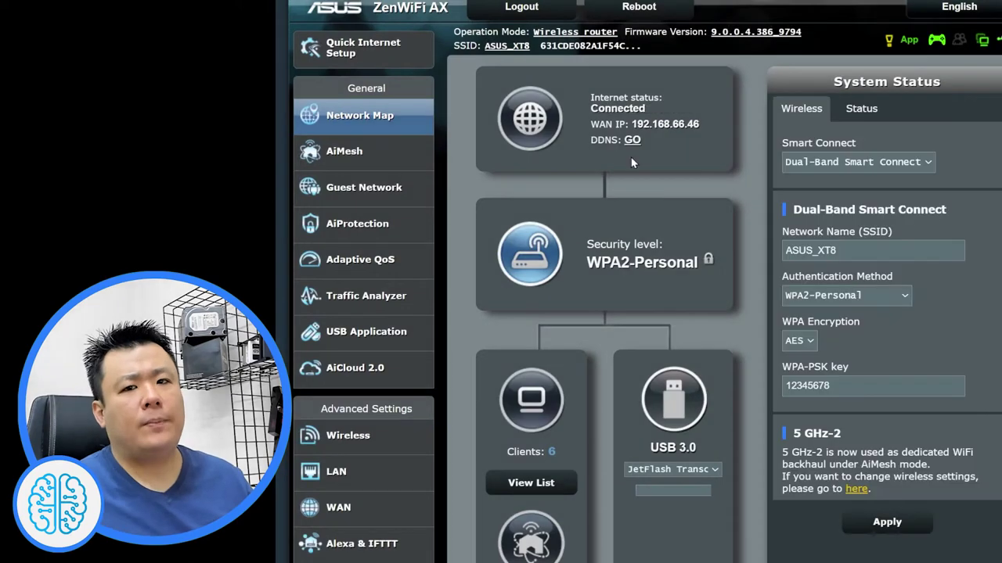
Open the ASUS router's Network Place (Samba) Share settings in the USB Servers Center and enter HDCOM as the device name.
click(415, 346)
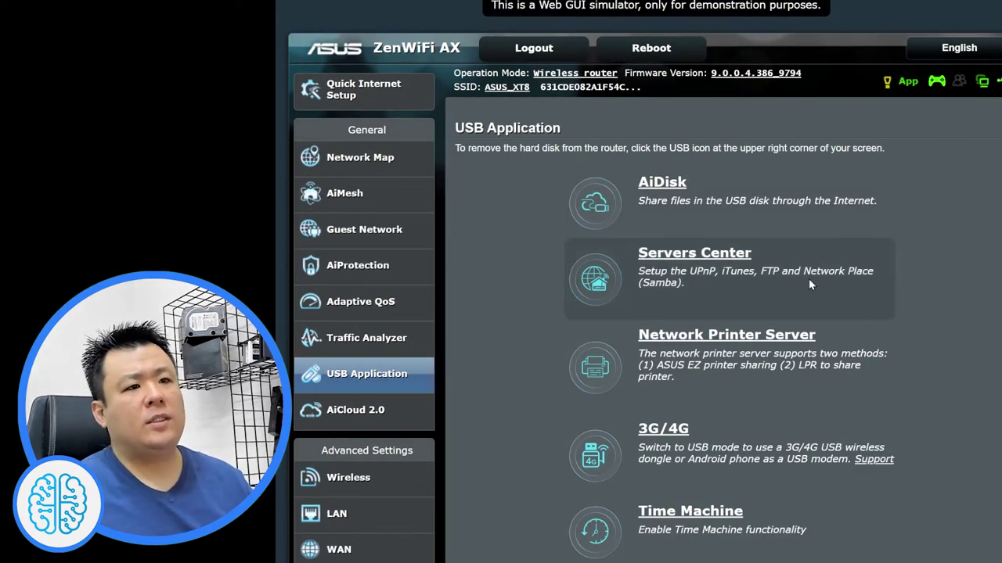
scroll(808, 279, down, 1)
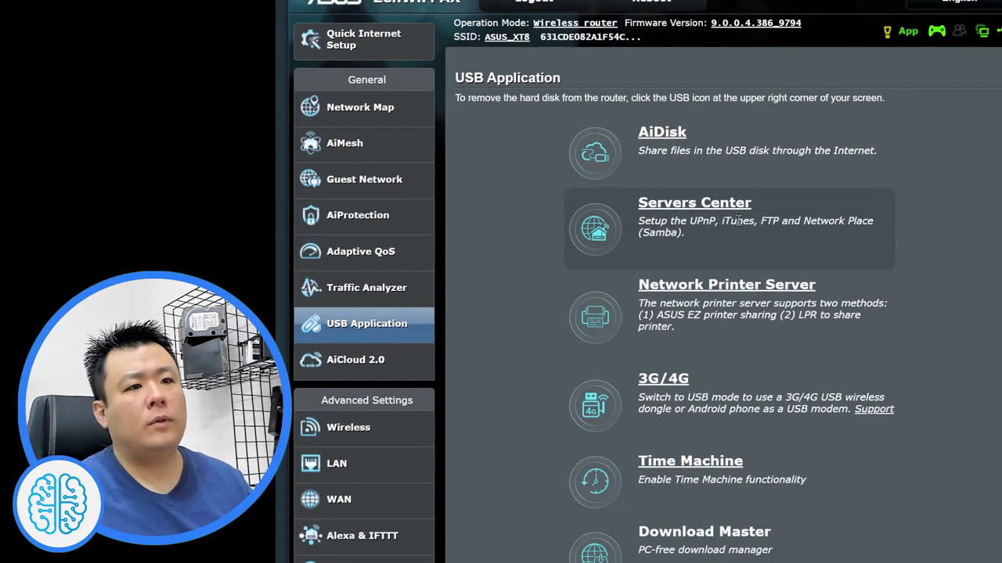
click(671, 213)
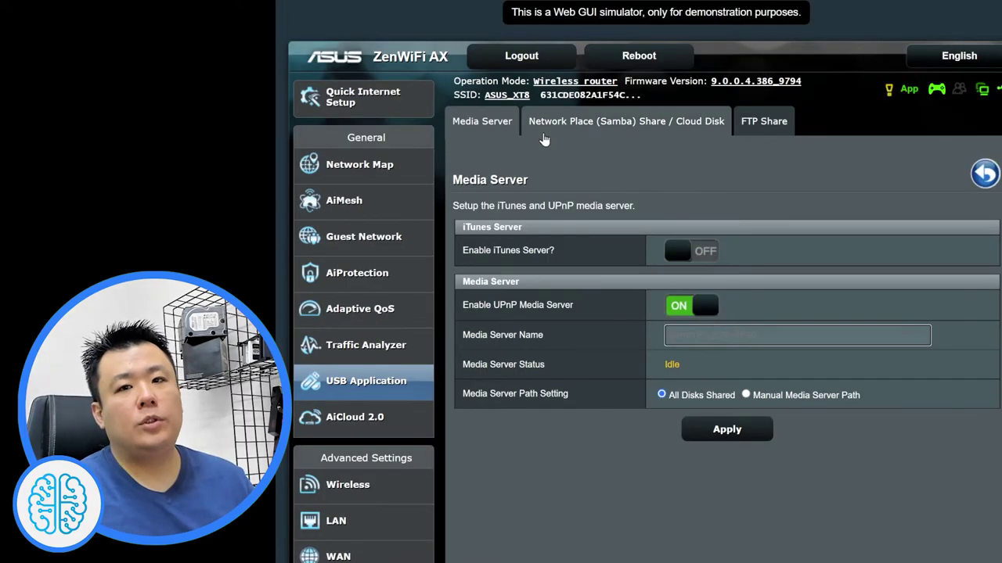
click(624, 131)
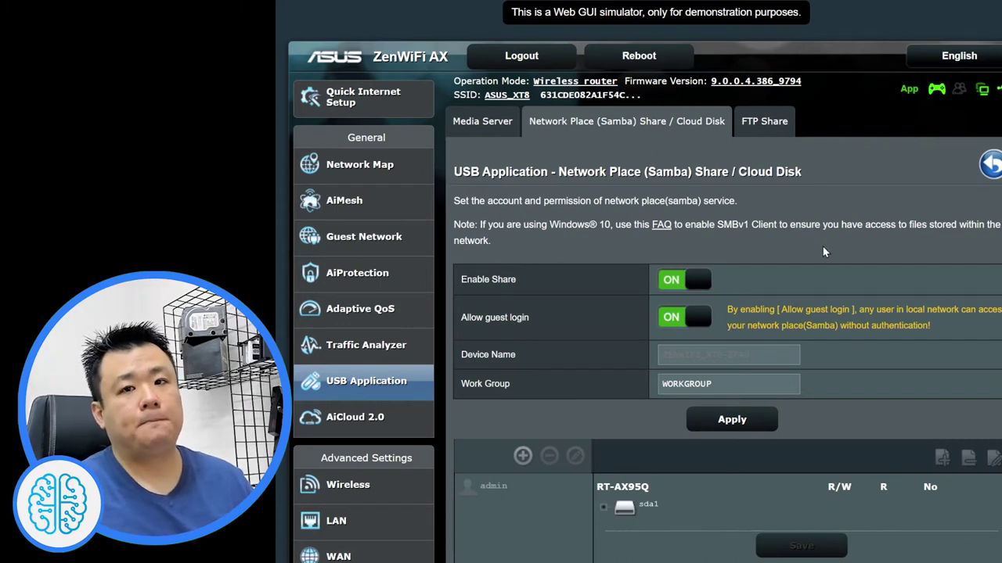
click(707, 356)
text(HDCOM)
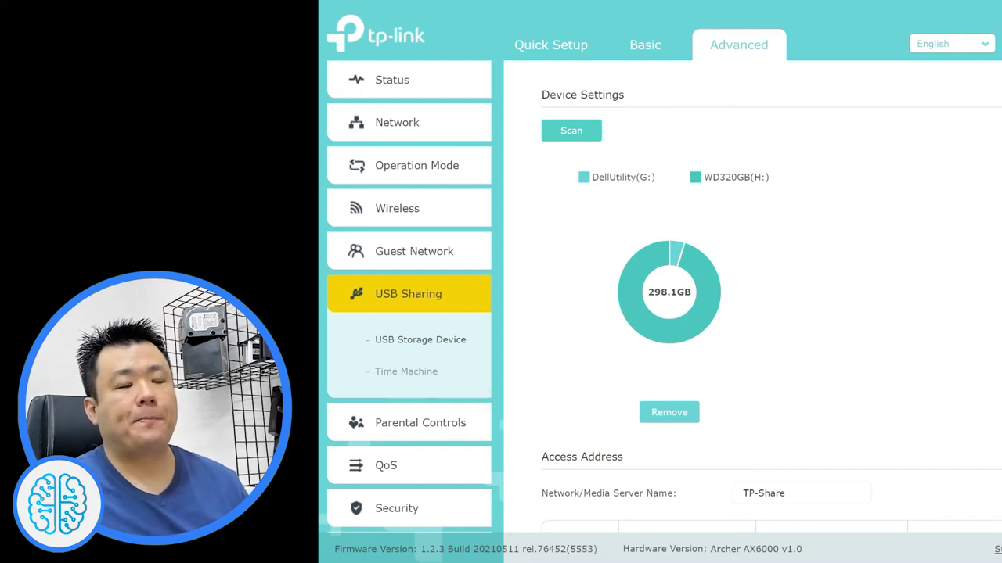
In the TP-Link USB sharing settings, highlight the \\TP-Share network address and enable Access Authentication.
scroll(629, 279, down, 4)
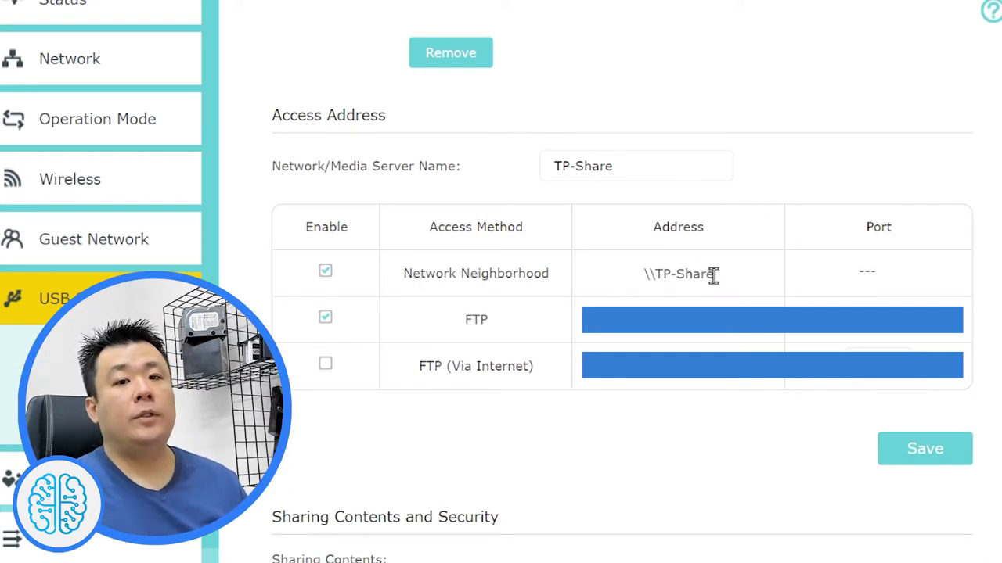
drag(713, 274, 634, 283)
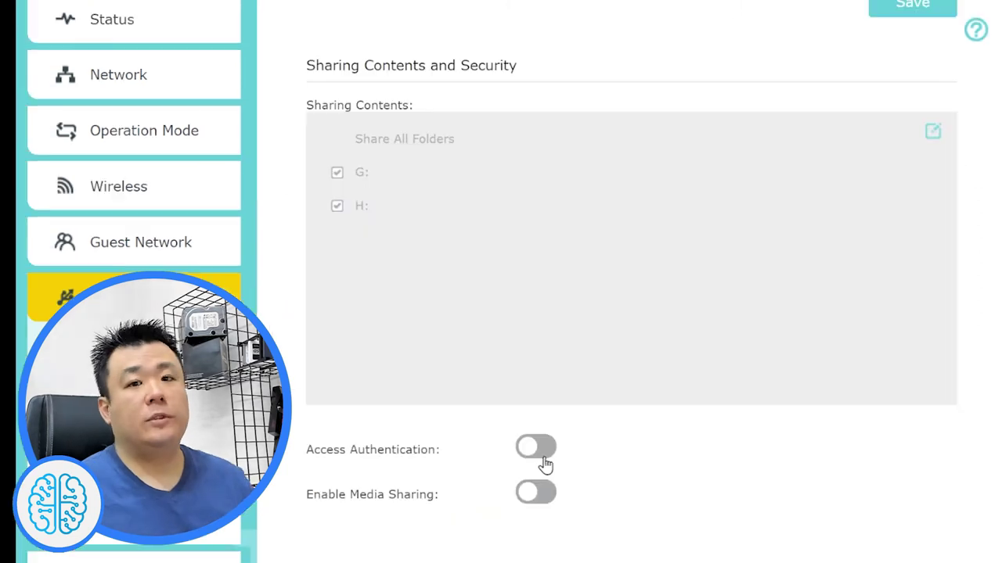
click(540, 460)
scroll(763, 393, down, 2)
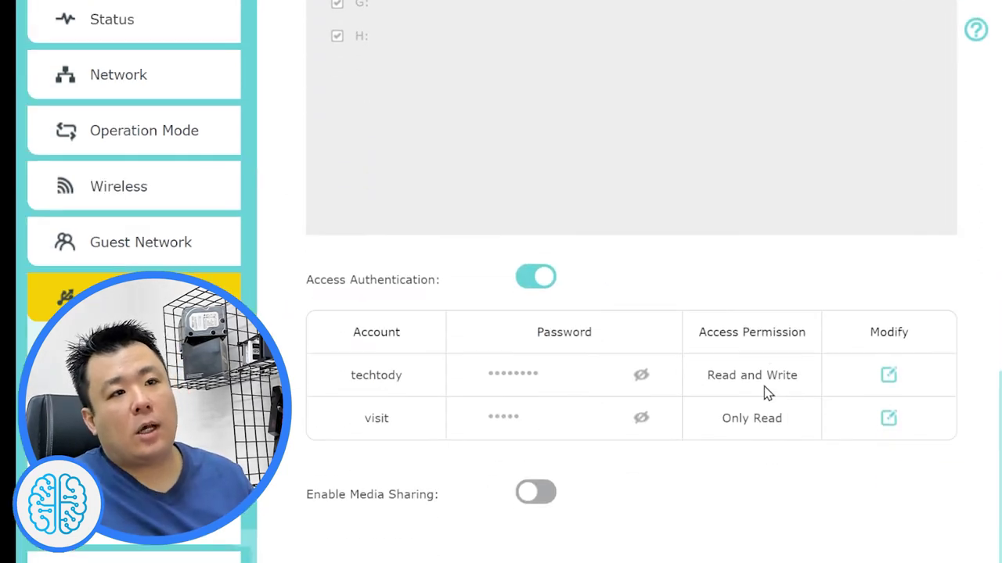
Open the techtody read-and-write account for editing, save it, and toggle Access Authentication.
click(889, 377)
click(590, 467)
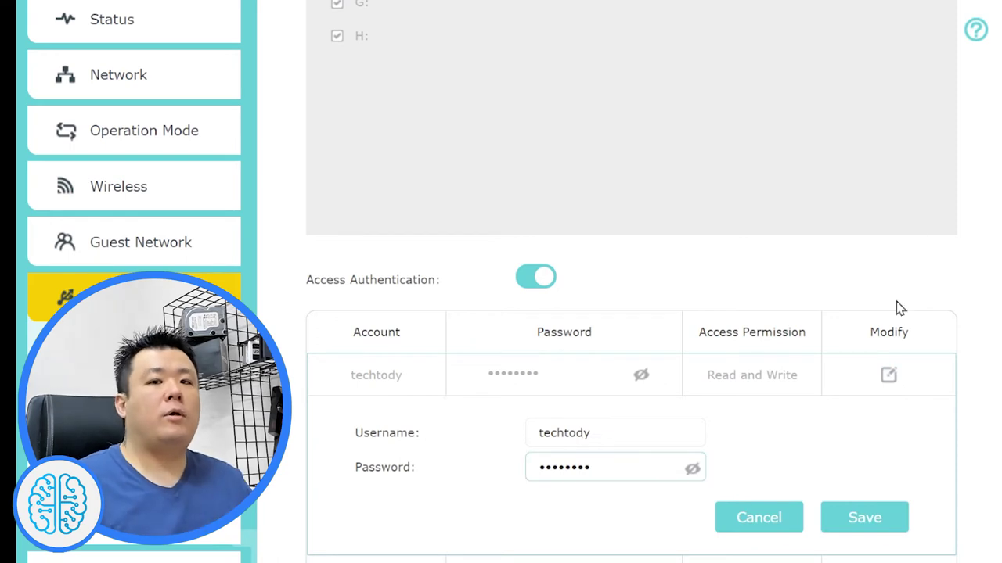
click(870, 529)
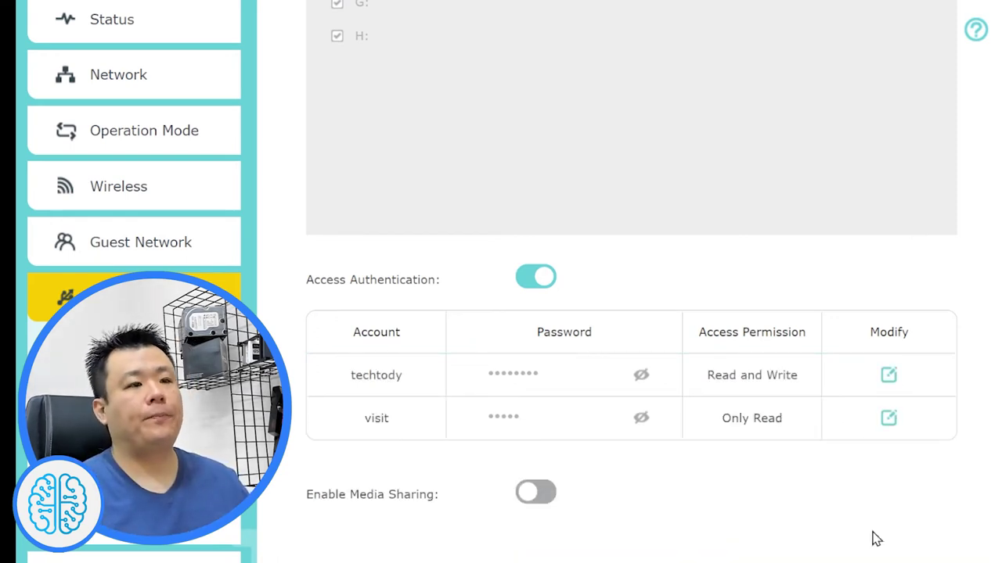
click(538, 286)
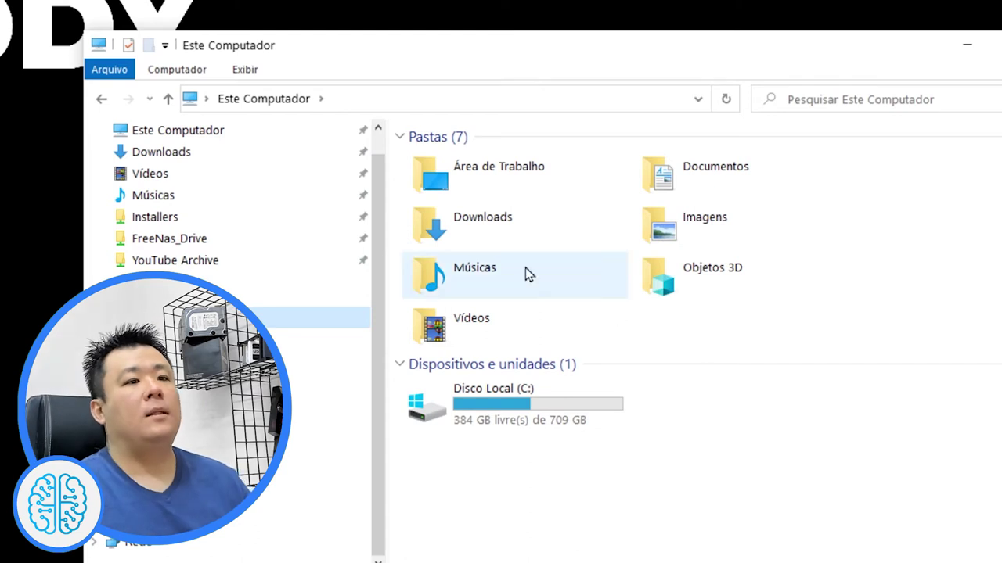
Switch to the file explorer and start mapping a network drive with letter W: and folder \\TP-Share.
click(177, 70)
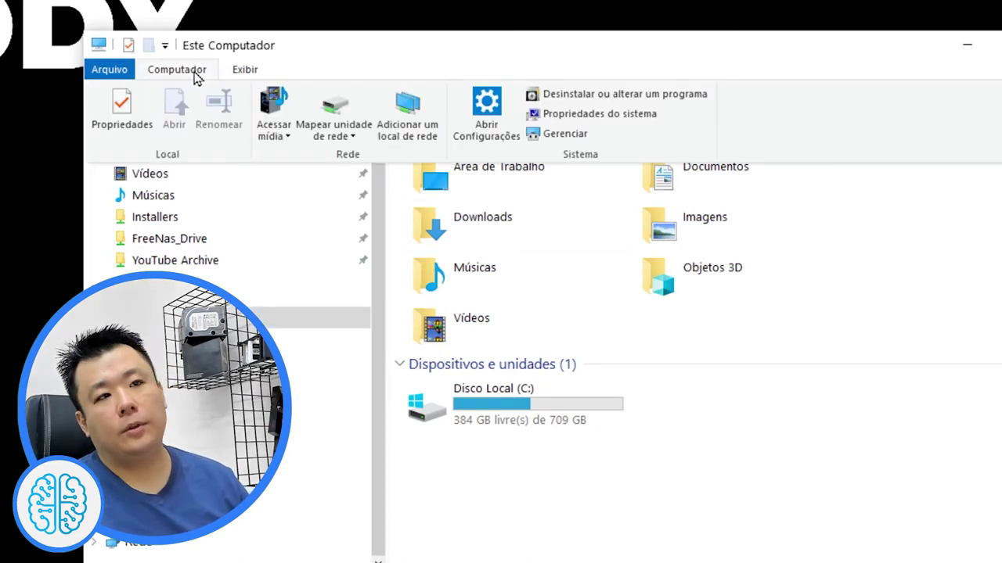
click(348, 134)
click(376, 156)
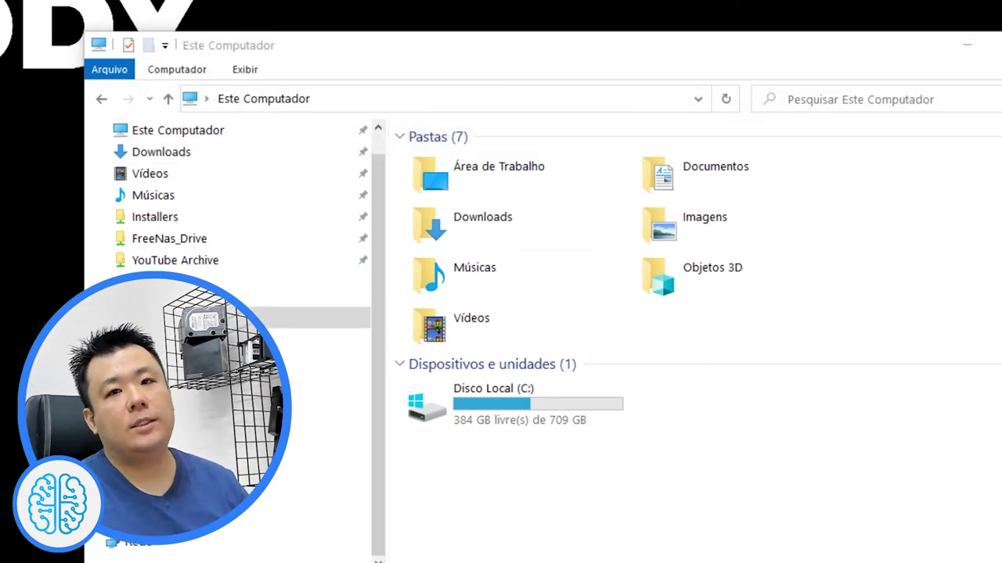
click(661, 268)
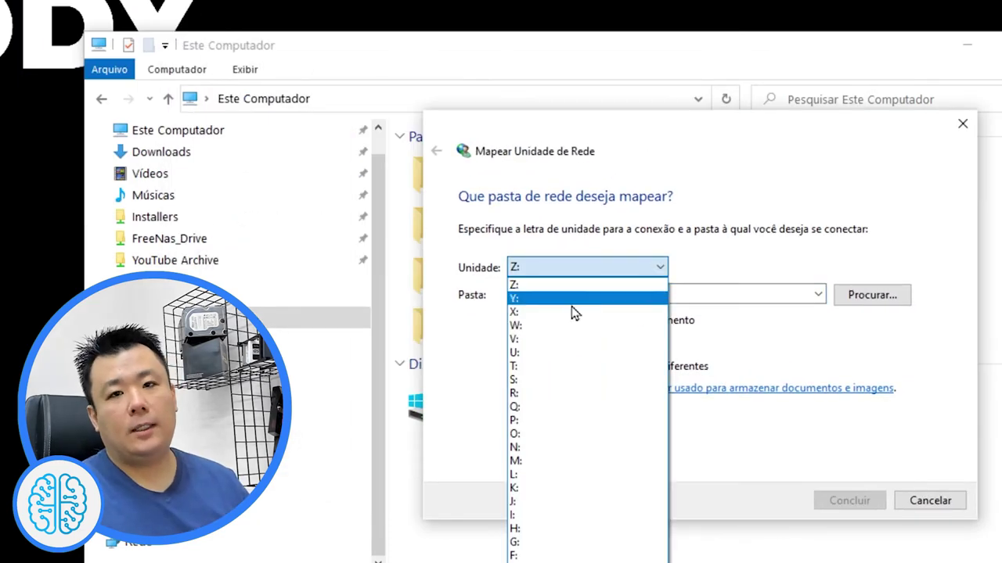
click(534, 329)
click(611, 302)
text(\\TP-)
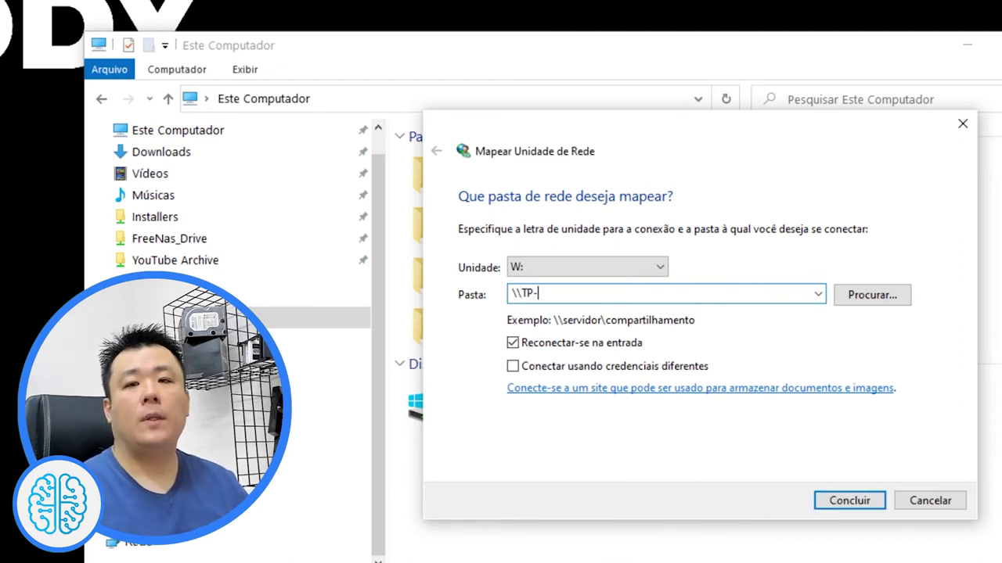
text(Share)
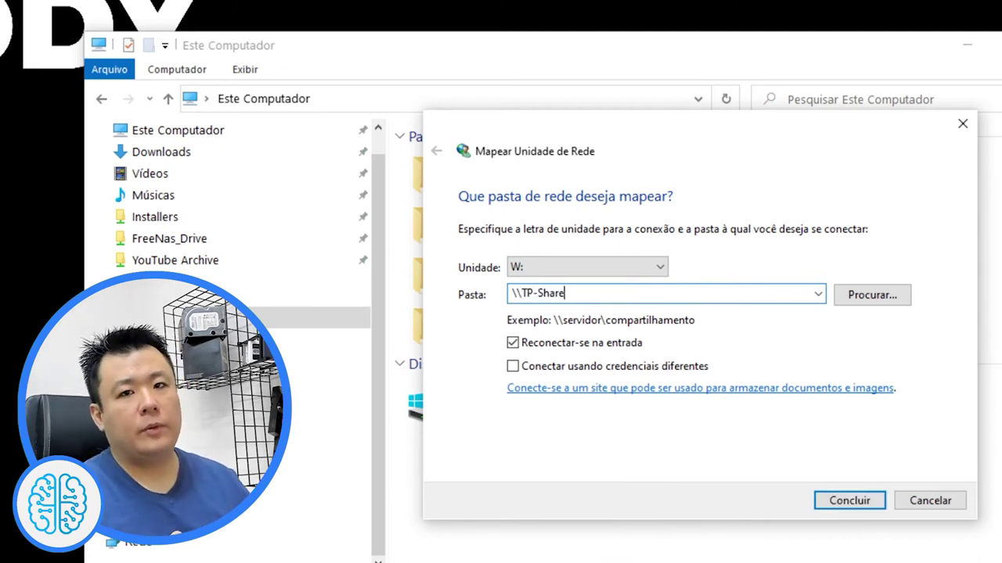
Browse the network and choose shared folder H on TP-Share as the folder to map.
click(887, 301)
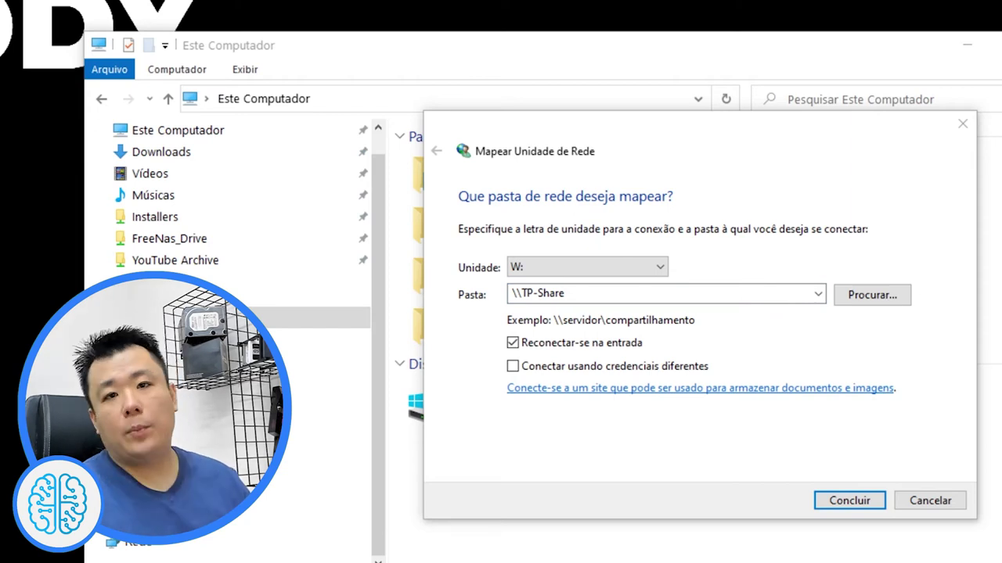
drag(603, 79, 660, 89)
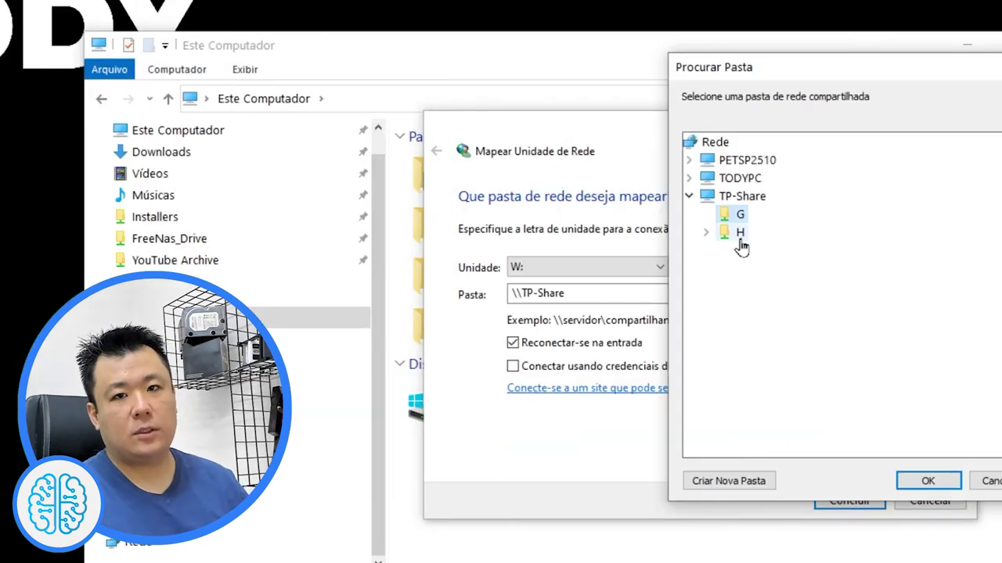
click(739, 233)
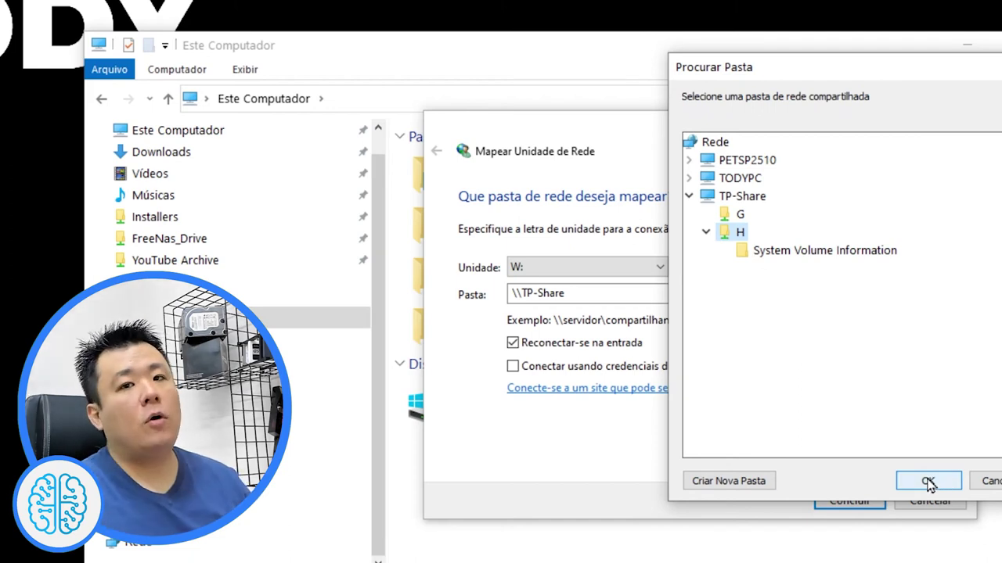
click(928, 481)
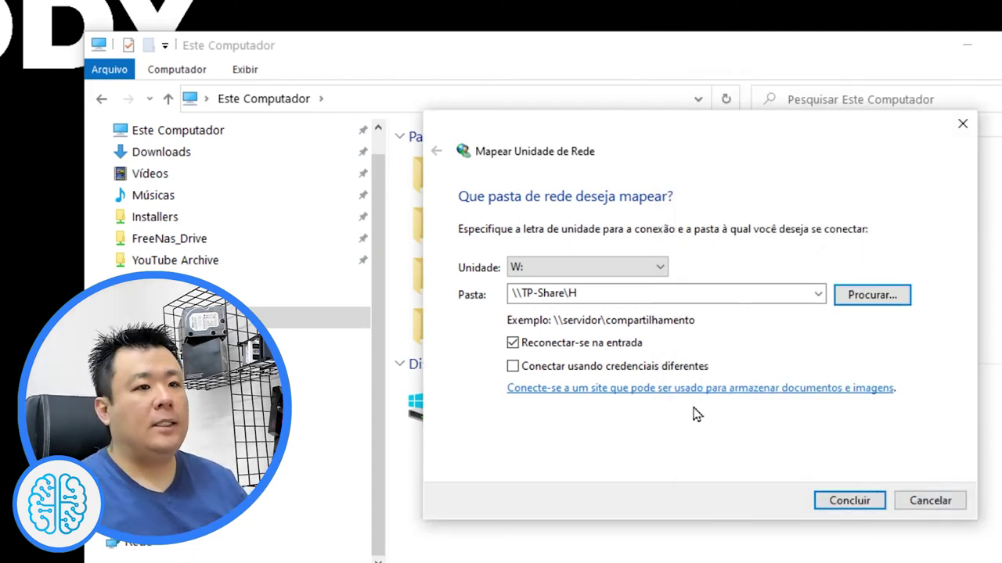
Set the mapping to connect with different credentials, submit it, and choose a different account for TP-Share.
click(512, 367)
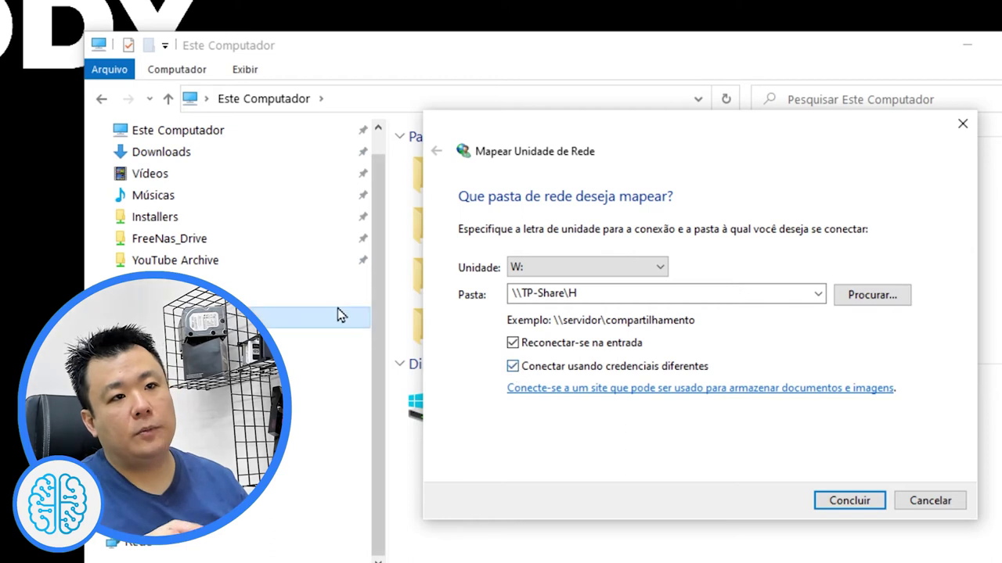
click(852, 497)
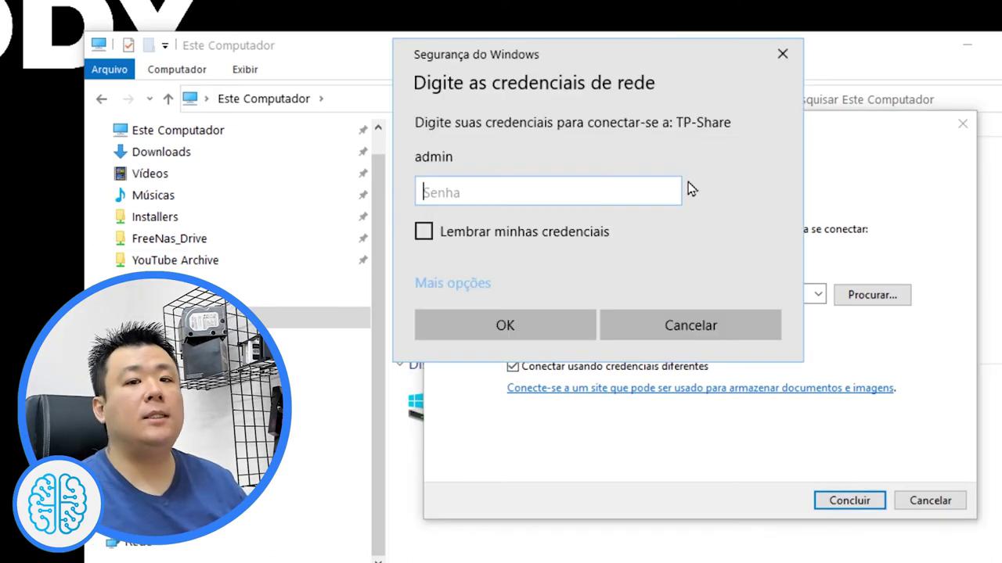
drag(595, 74, 771, 161)
click(654, 370)
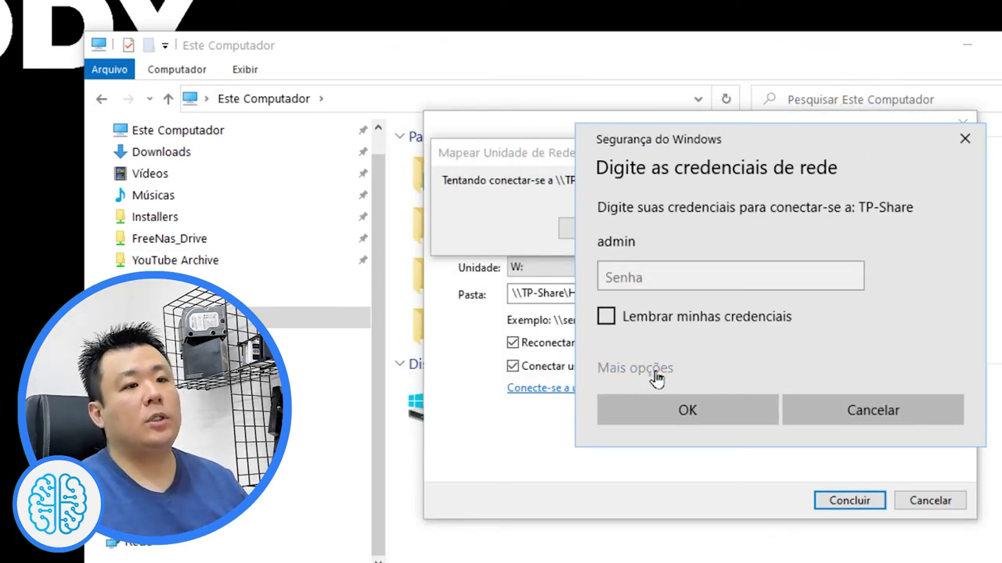
click(665, 460)
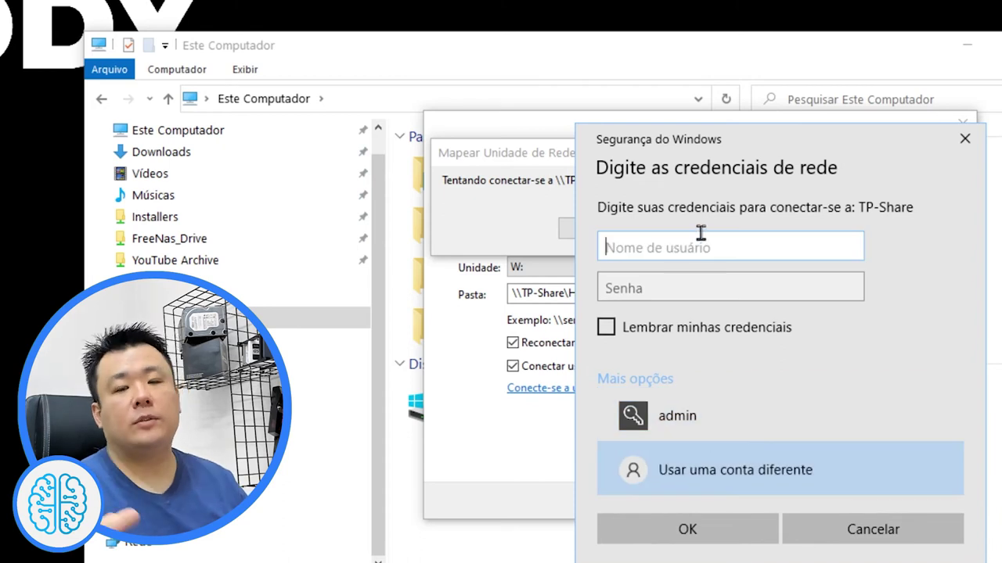
Sign in to TP-Share with username techtody and the account password.
text(techtody)
key(Tab)
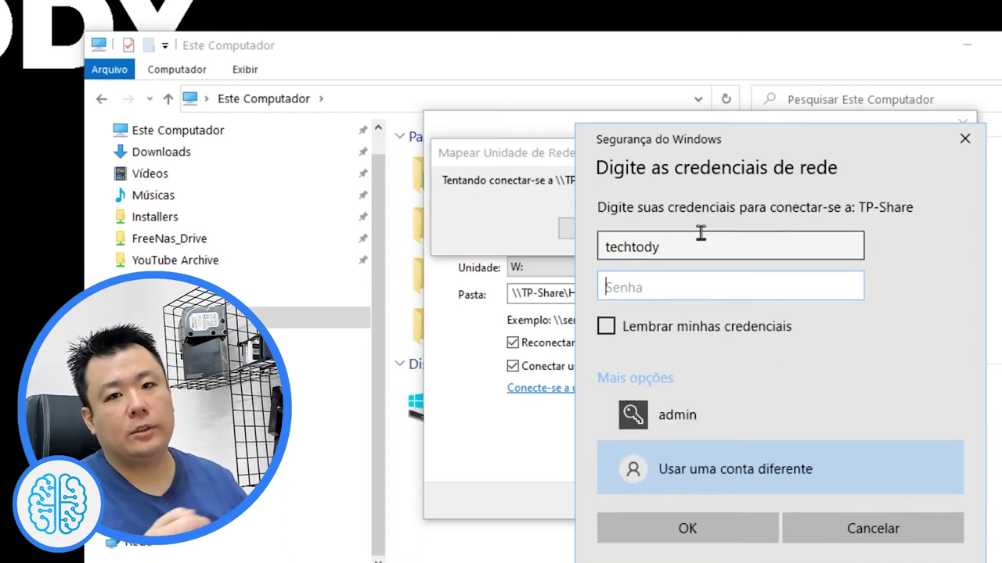
text(••)
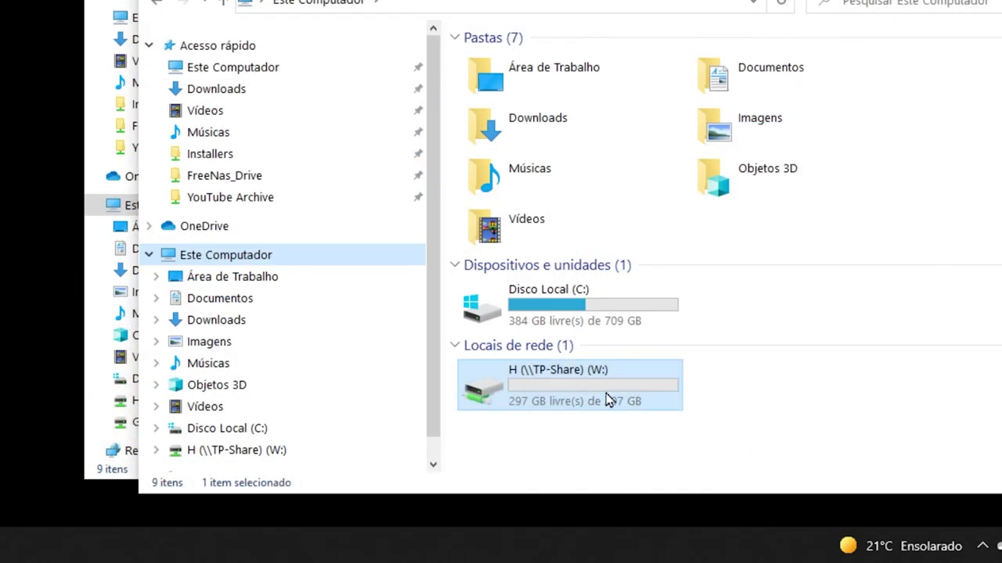
Open the properties of the mapped network drive H (\\TP-Share) (W:).
right_click(599, 395)
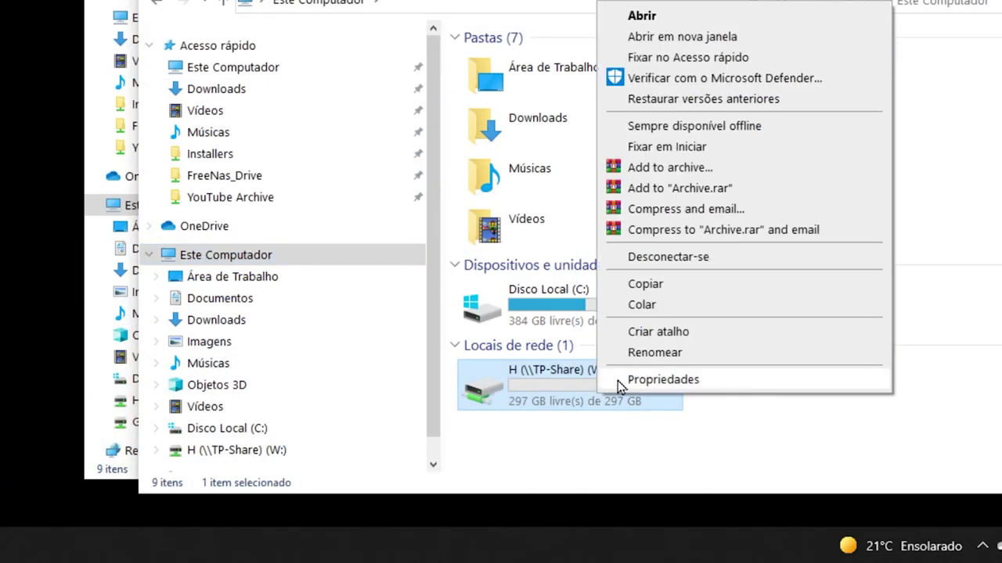
click(620, 380)
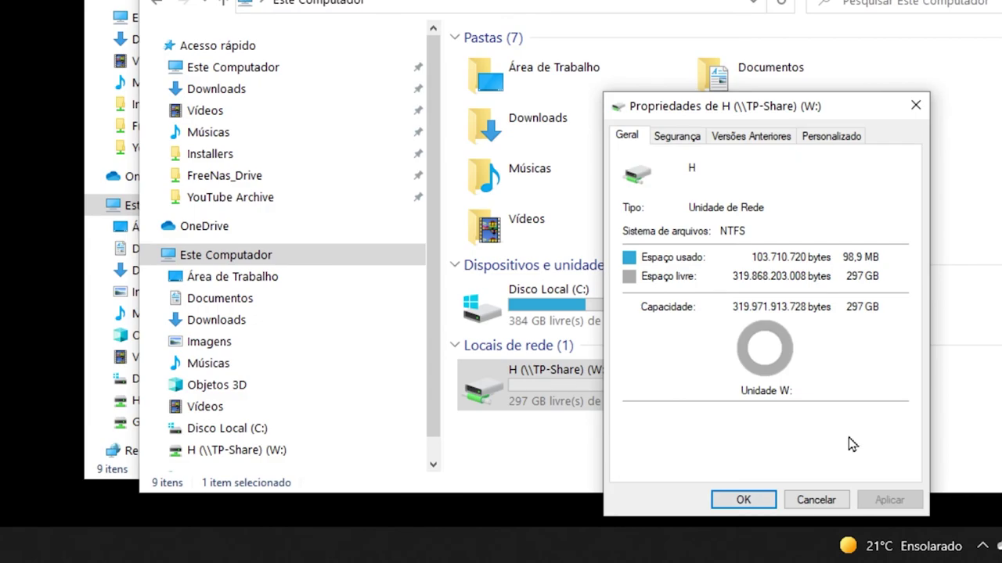